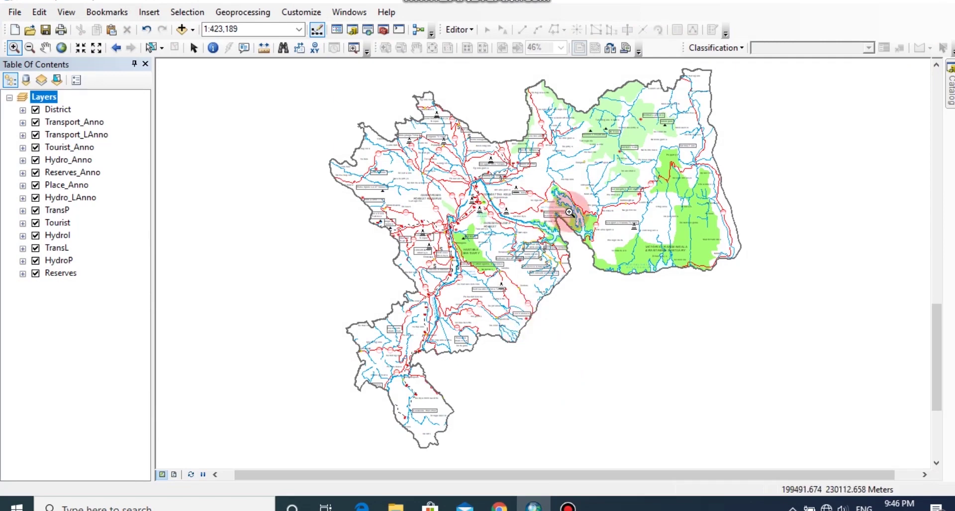
# - Switch the map display from data view to layout view
pyautogui.scroll(3, 512, 209)
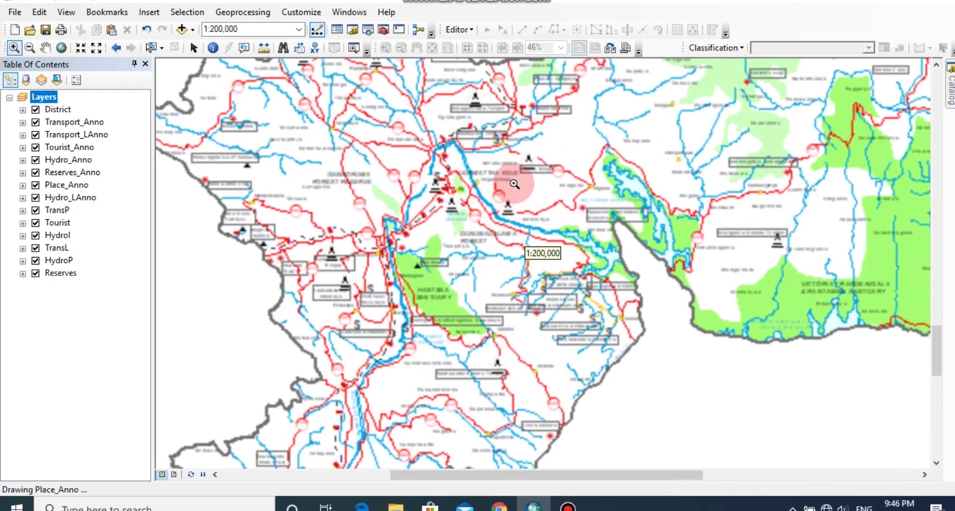
pyautogui.scroll(1, 513, 185)
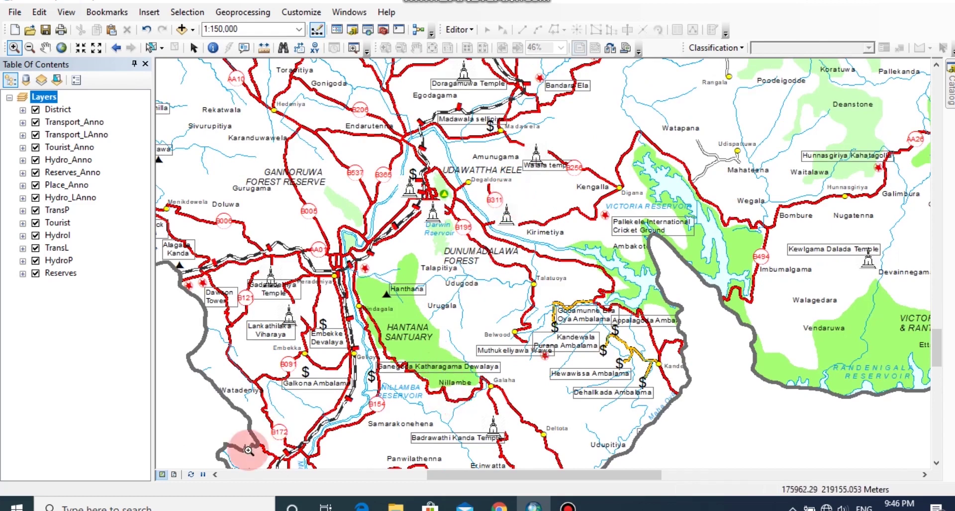
pyautogui.click(176, 474)
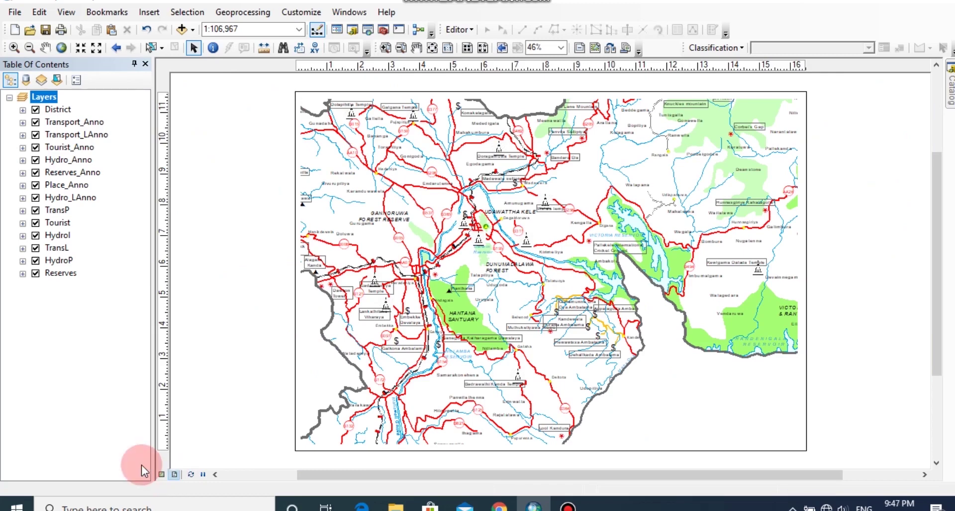
# - Set the map page's standard size to A3 in the page and print setup
pyautogui.click(15, 12)
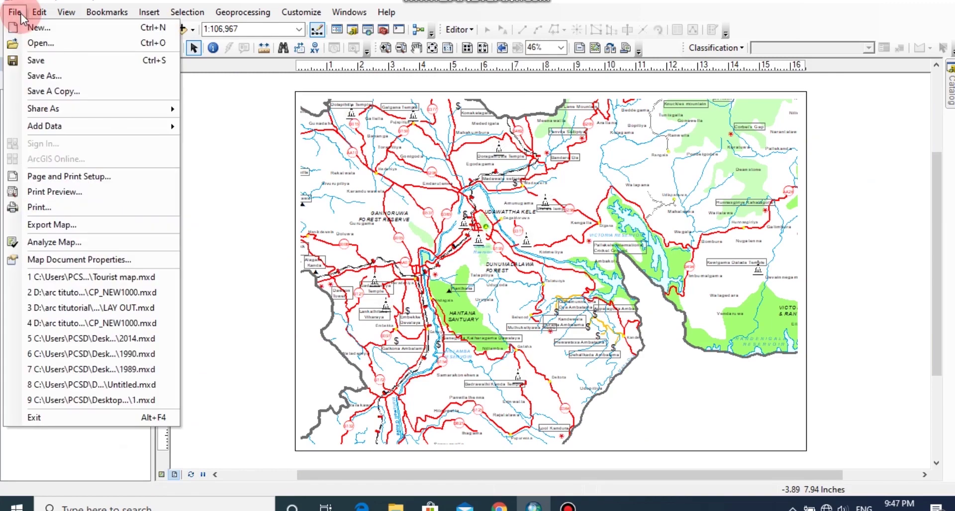
pyautogui.click(76, 176)
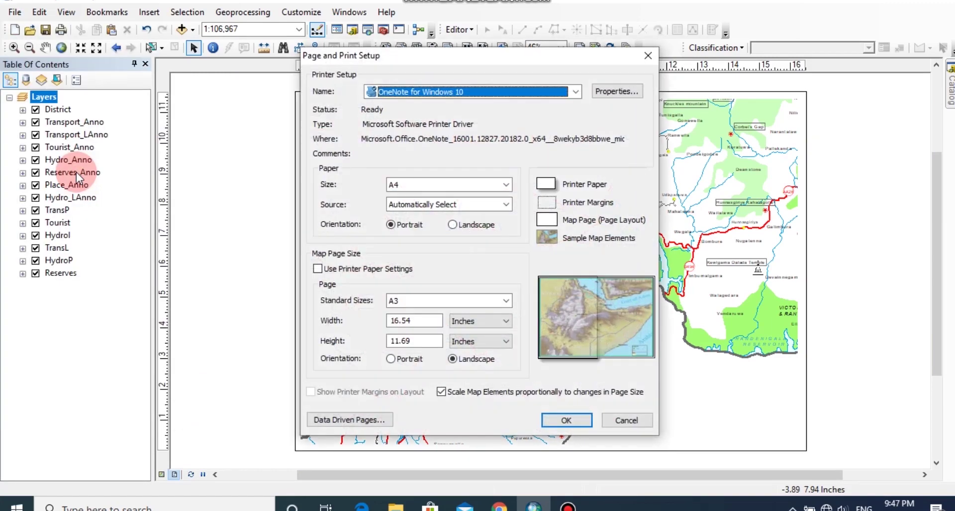
pyautogui.click(463, 303)
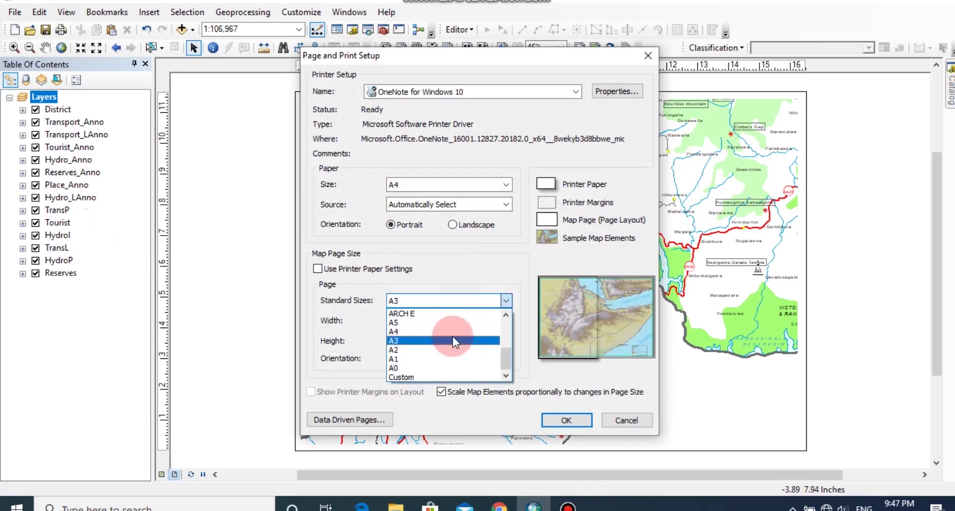
pyautogui.click(453, 339)
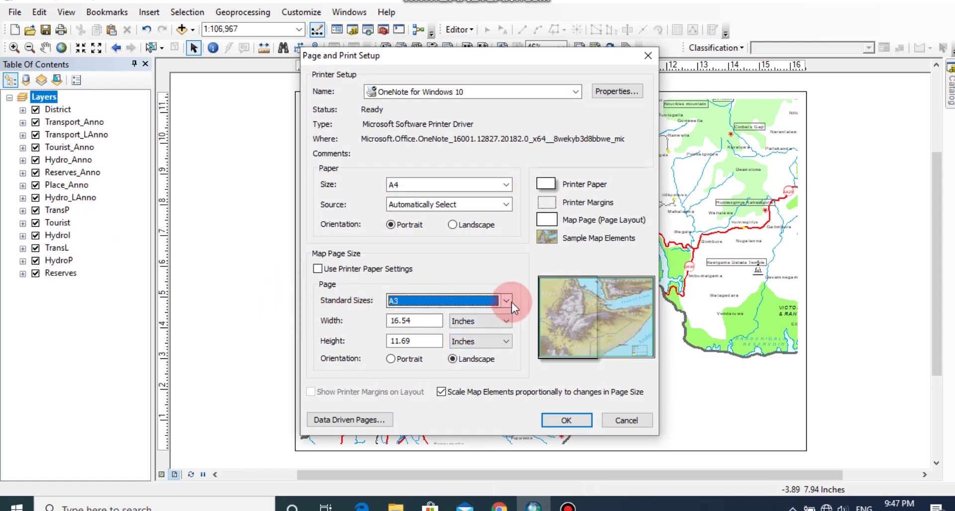
pyautogui.click(553, 420)
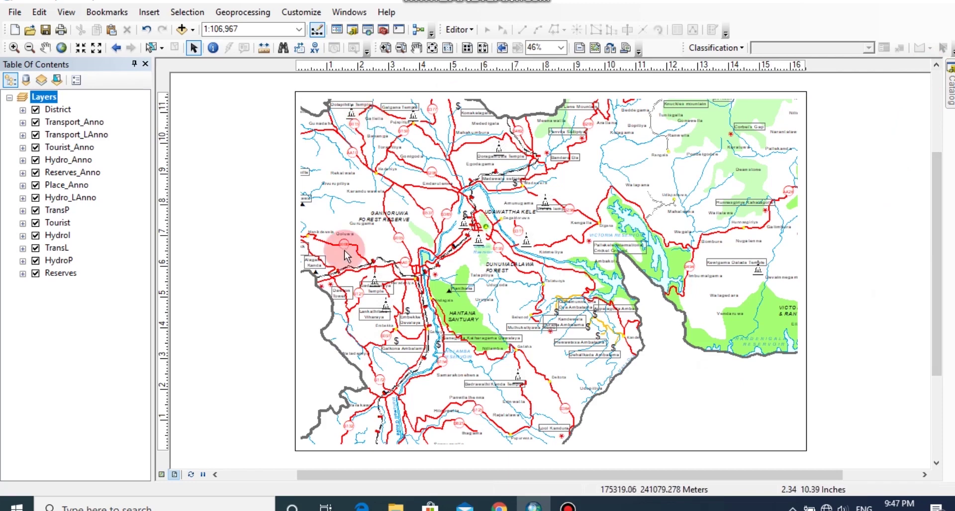
# - Stretch the data frame's upper-right and upper-left corners close to the page border, finishing with the whole page in view
pyautogui.scroll(3, 769, 161)
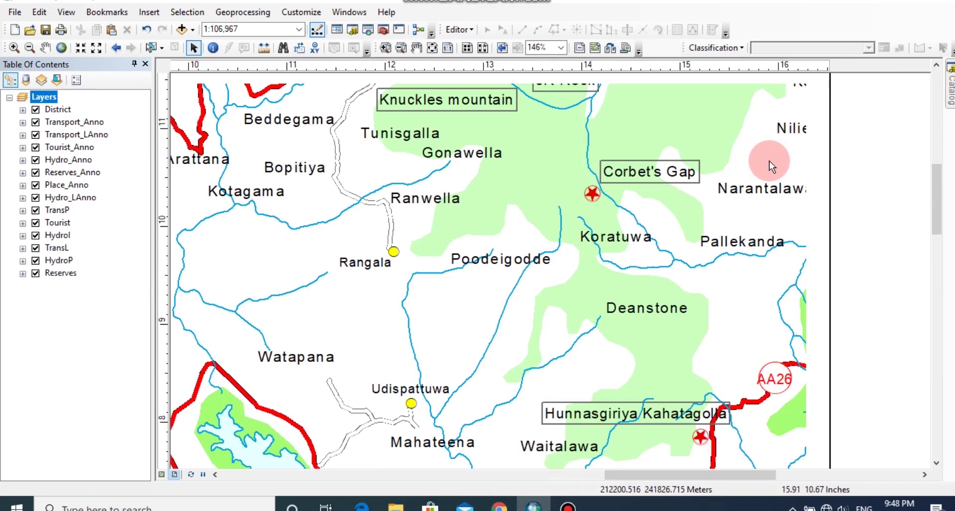
pyautogui.click(805, 86)
pyautogui.moveTo(805, 86); pyautogui.dragTo(812, 74)
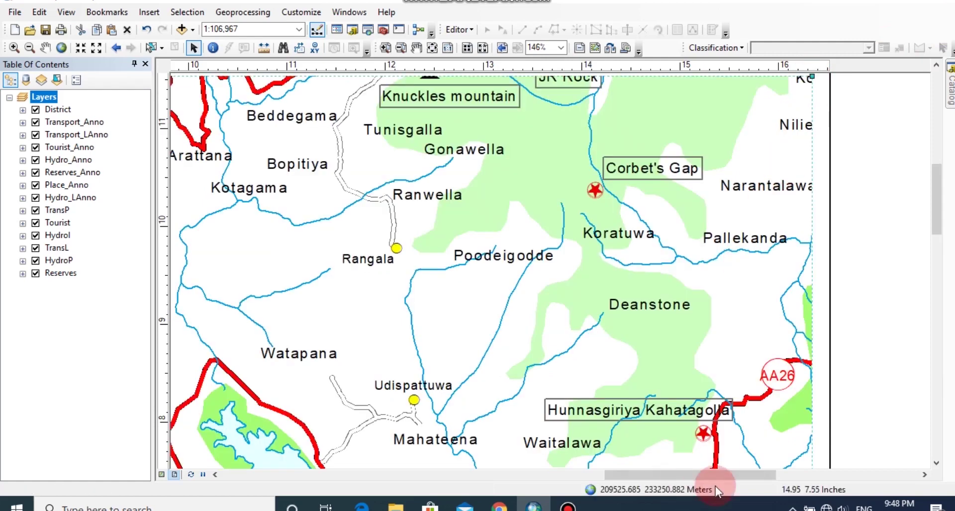
pyautogui.moveTo(751, 473); pyautogui.dragTo(551, 473)
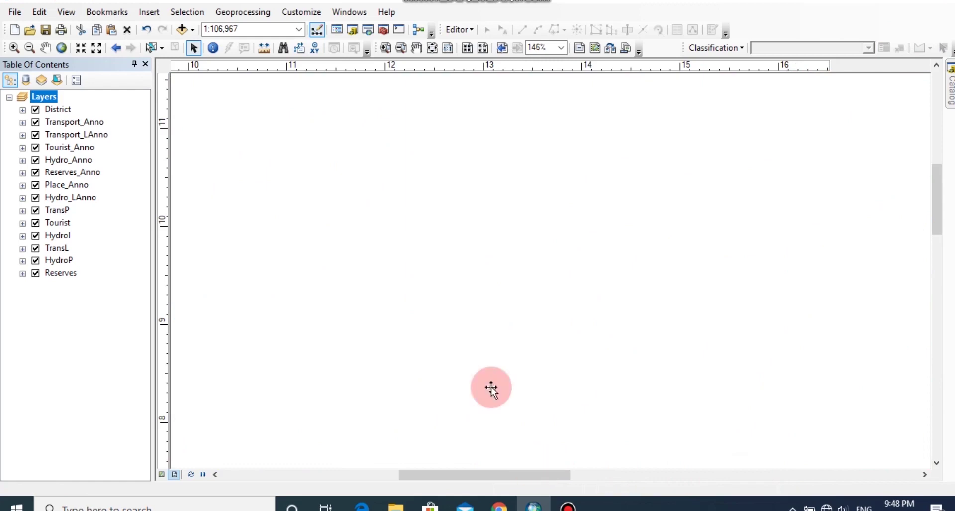
pyautogui.scroll(4, 507, 330)
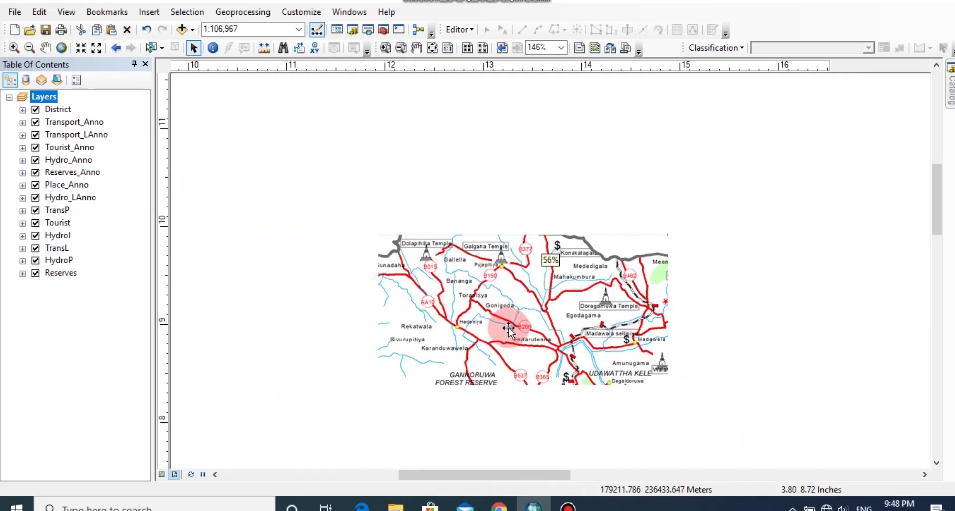
pyautogui.moveTo(358, 229); pyautogui.dragTo(355, 255)
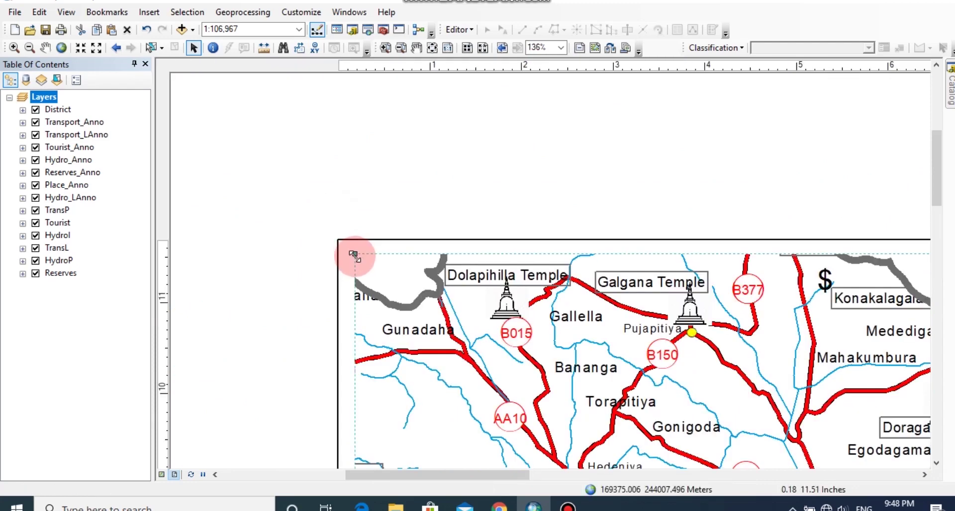
pyautogui.scroll(10, 726, 332)
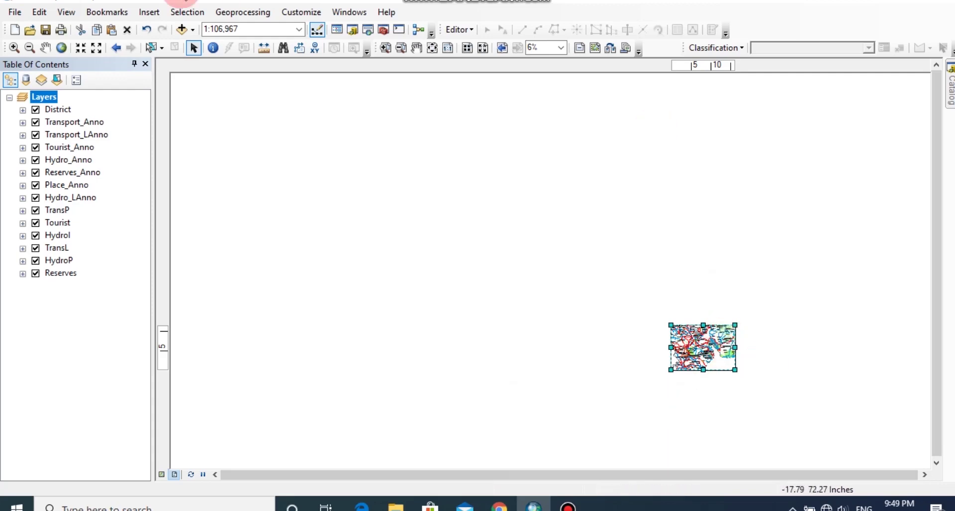
pyautogui.click(431, 48)
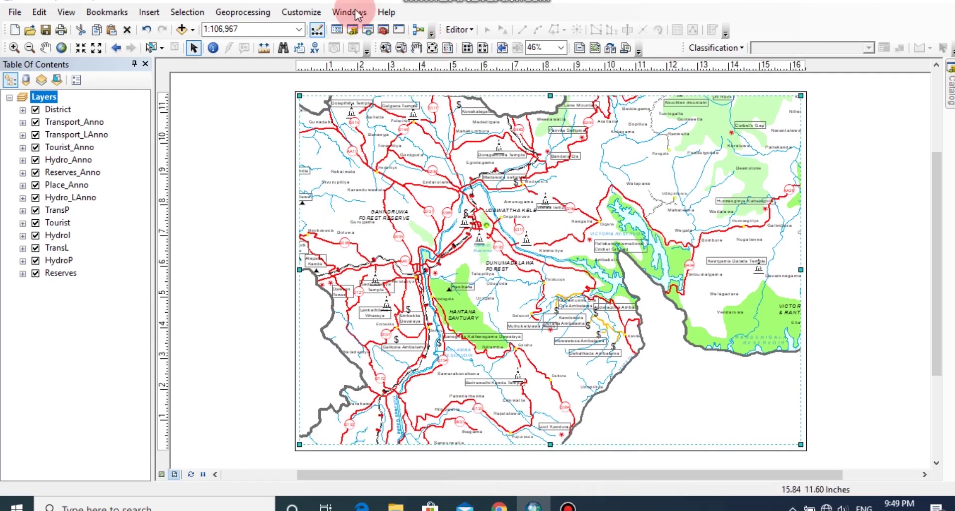
# - Set the data frame's map scale to 1:250,000
pyautogui.click(300, 30)
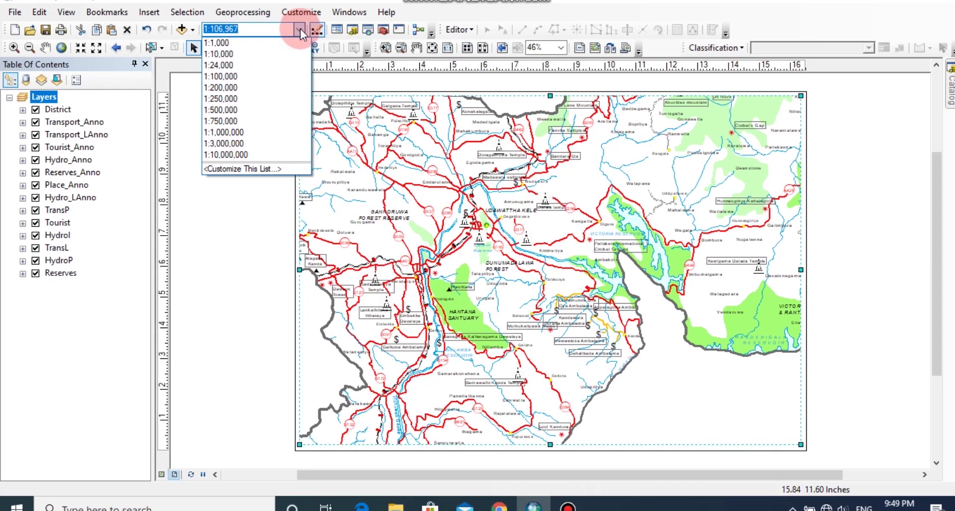
pyautogui.write('250000')
pyautogui.press('Return')
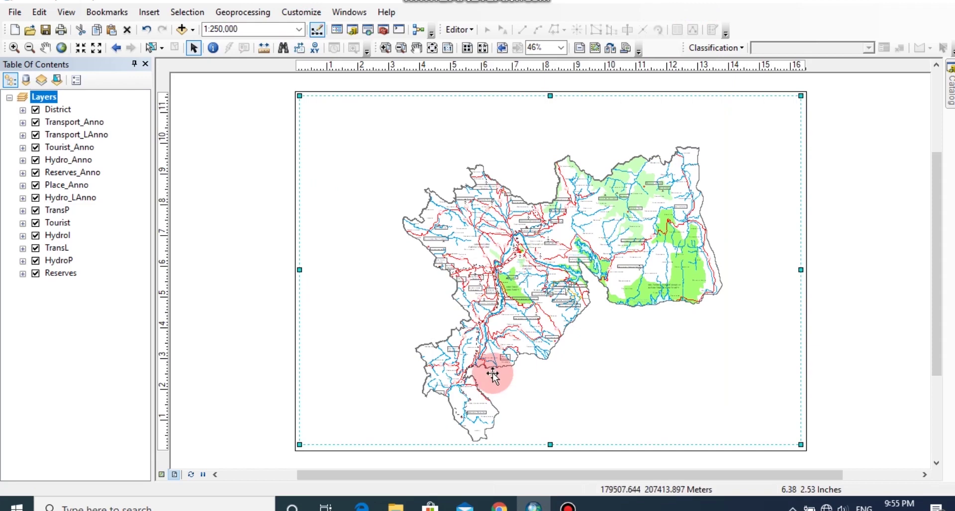
# - Insert a title element on the layout page
pyautogui.click(155, 13)
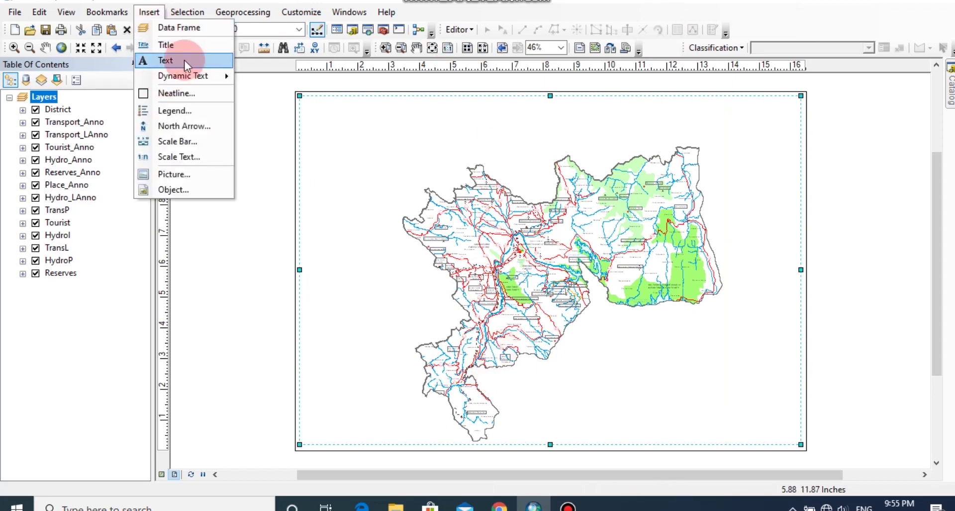
pyautogui.click(192, 47)
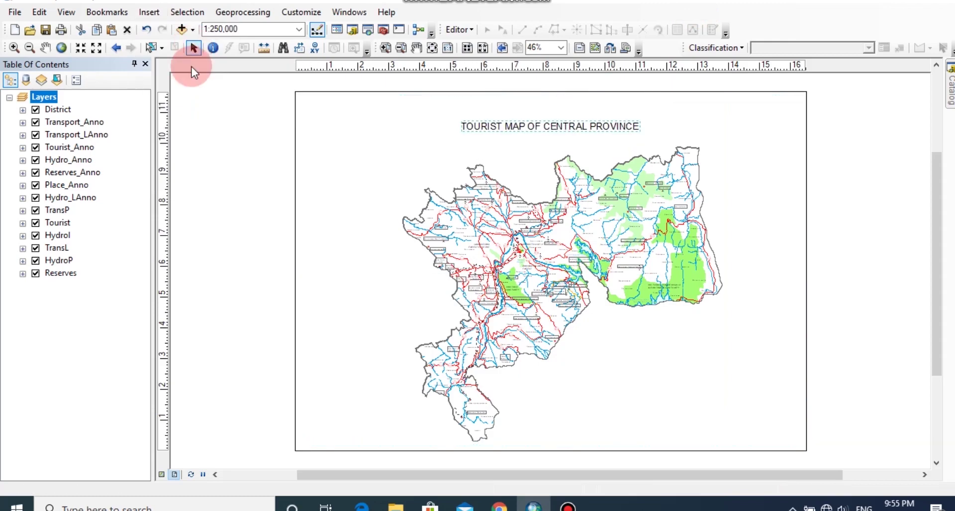
pyautogui.rightClick(559, 128)
pyautogui.click(557, 126)
pyautogui.rightClick(558, 125)
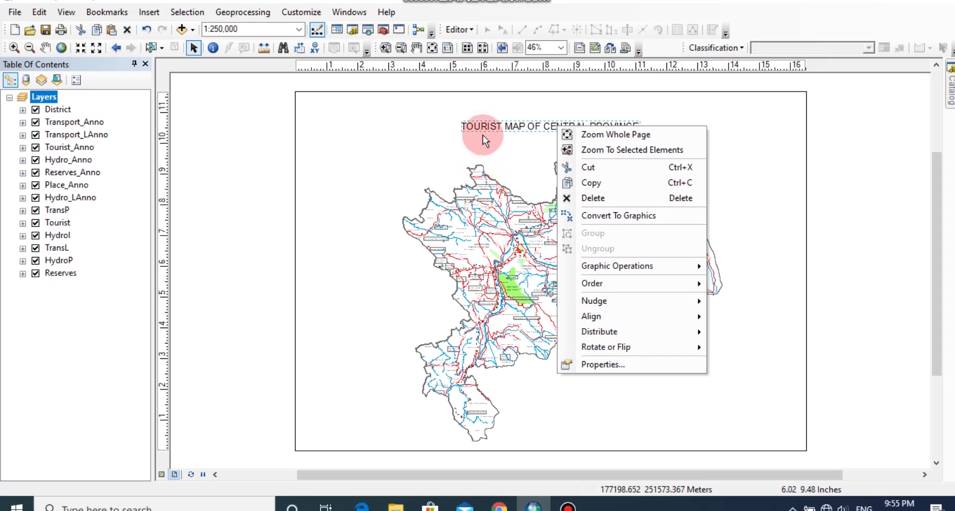
pyautogui.click(508, 138)
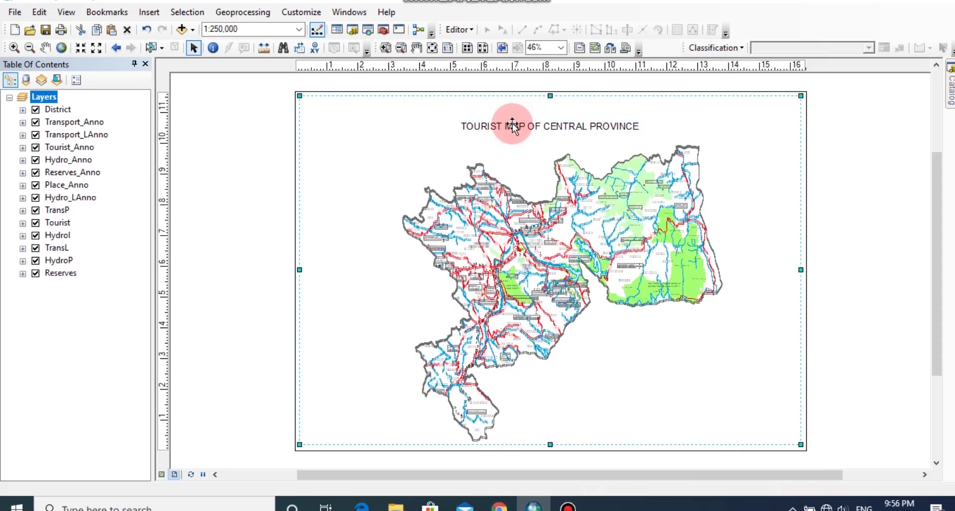
# - Replace the dynamic text in the map title's properties with "District Map"
pyautogui.click(513, 124)
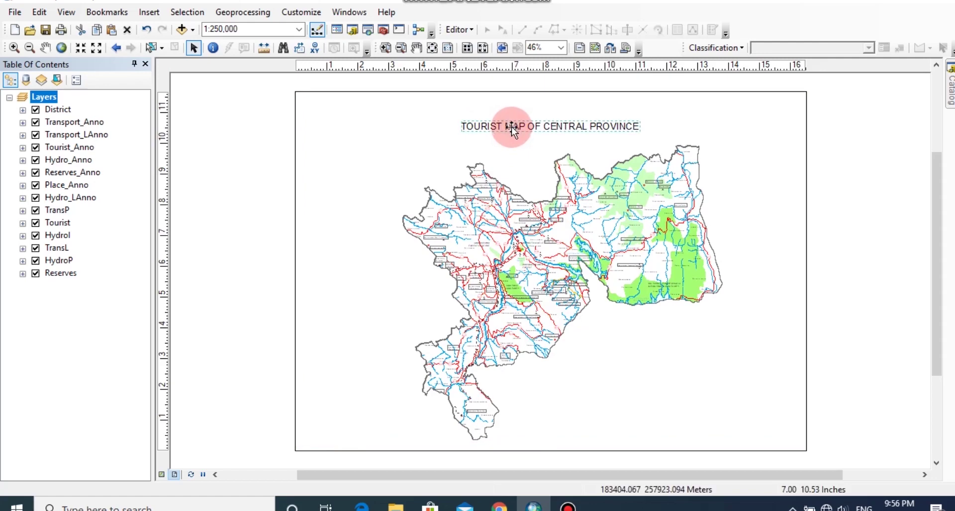
pyautogui.rightClick(512, 127)
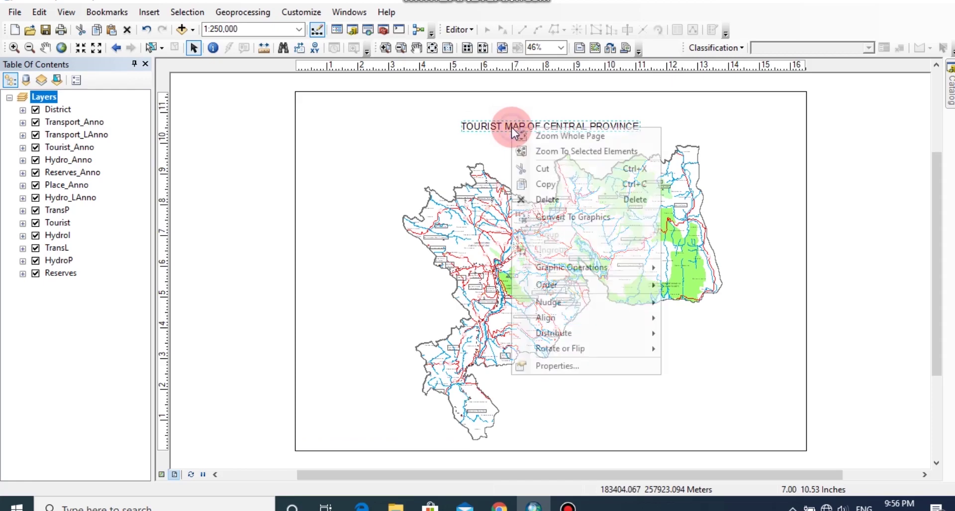
pyautogui.click(572, 374)
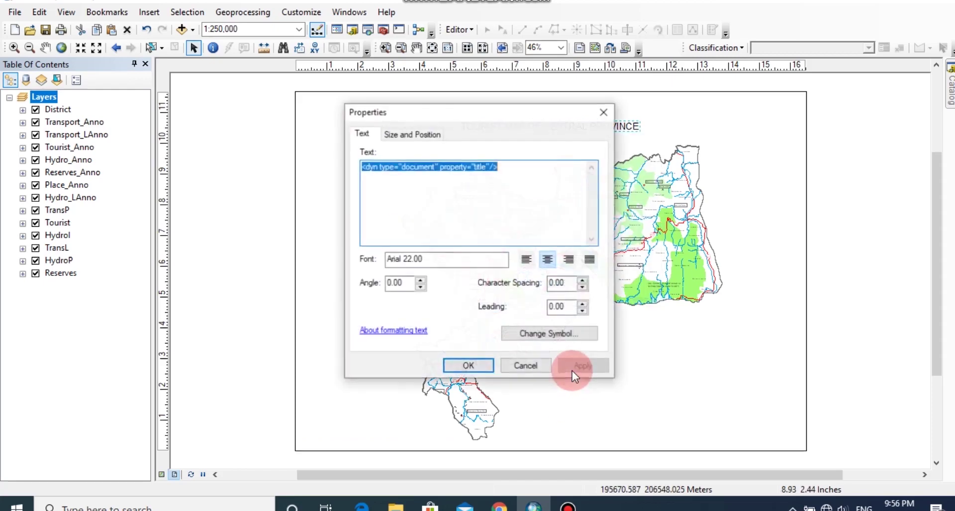
pyautogui.moveTo(507, 166); pyautogui.dragTo(264, 167)
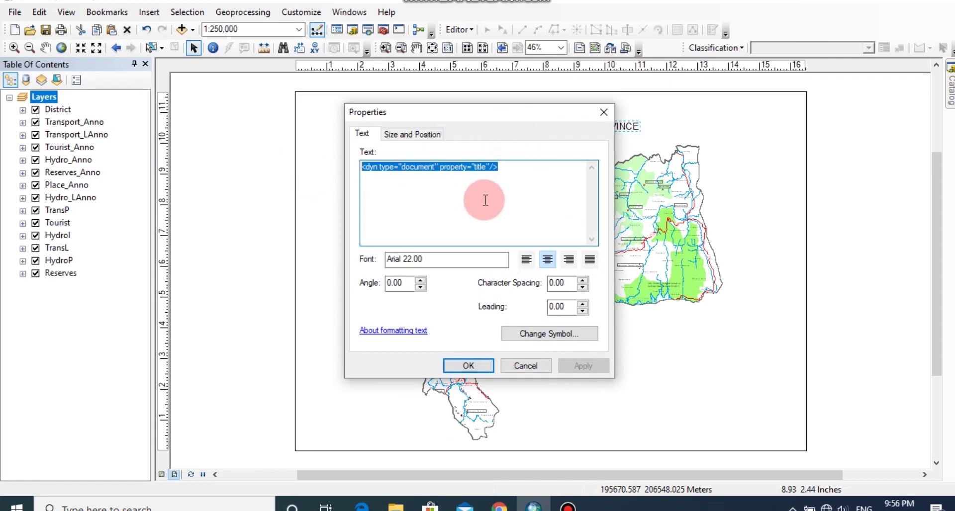
pyautogui.write('Dist')
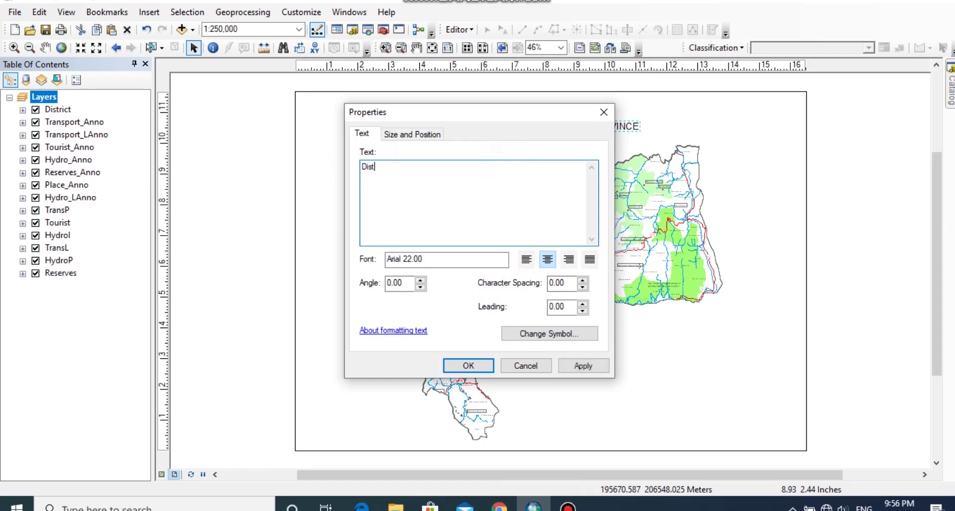
pyautogui.write('rict Map')
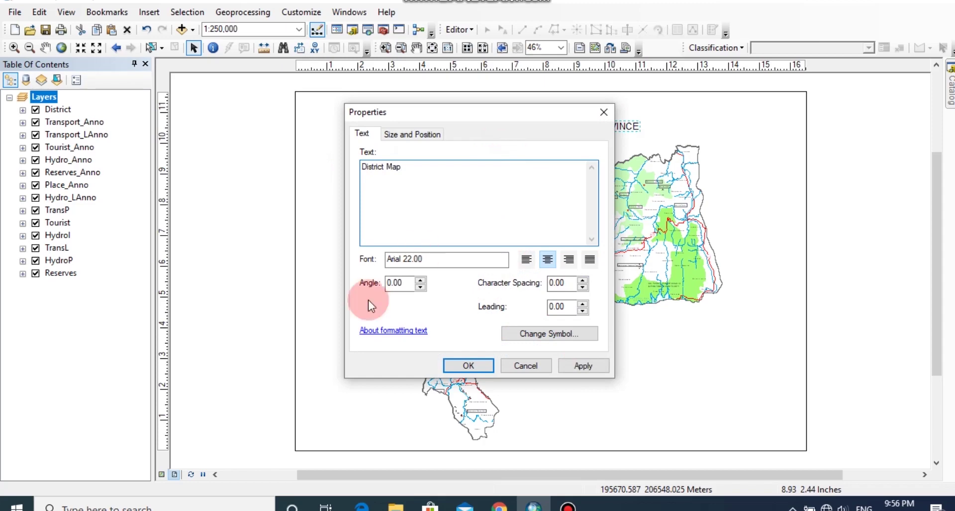
# - Change the title's text symbol to the Country 2 style in black, size 36, bold and underlined
pyautogui.click(564, 335)
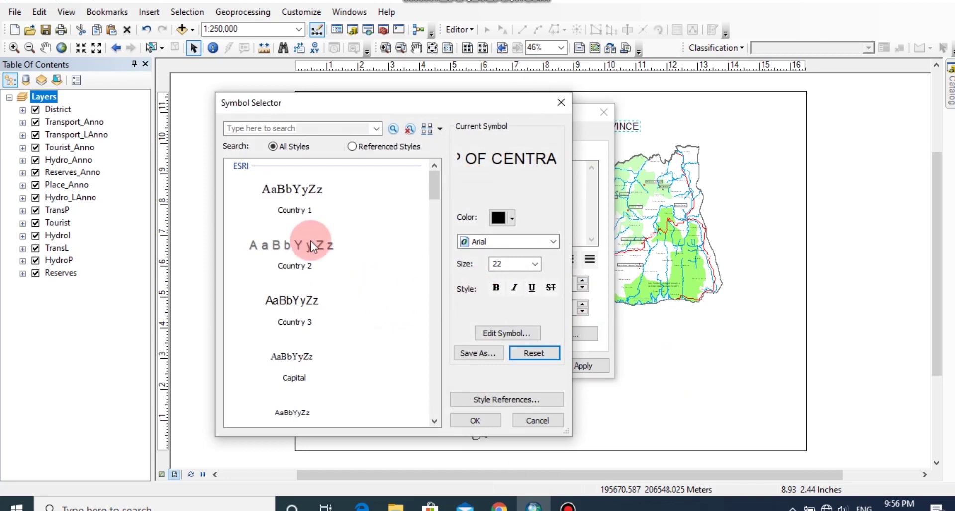
pyautogui.click(311, 245)
pyautogui.click(513, 217)
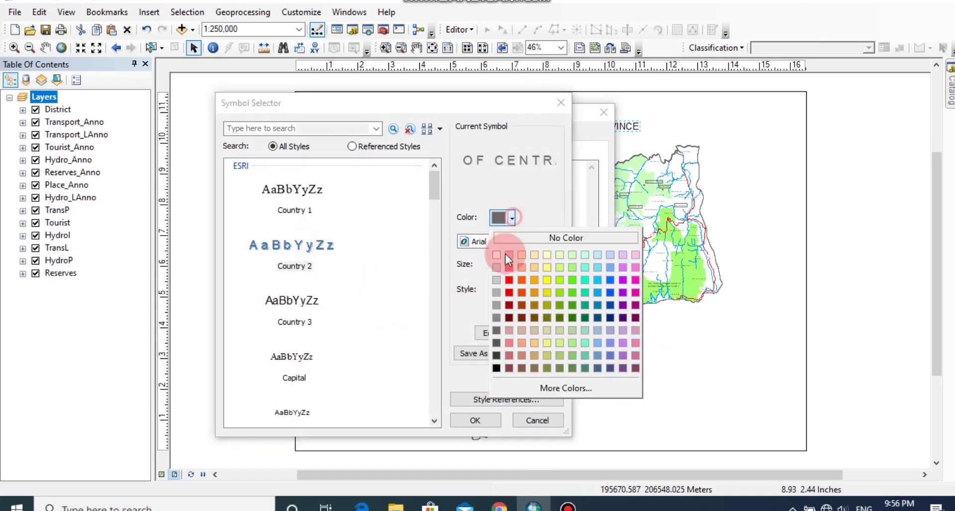
pyautogui.click(492, 369)
pyautogui.click(535, 264)
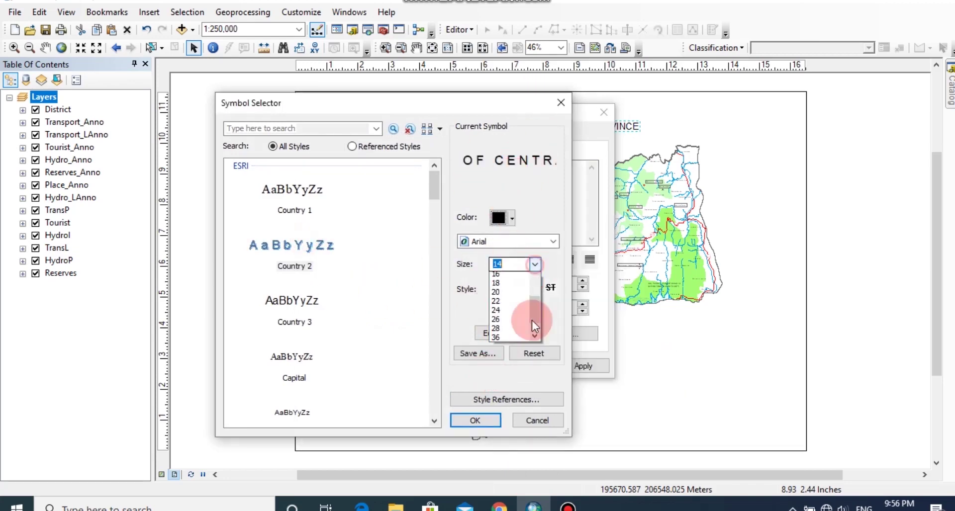
pyautogui.click(495, 338)
pyautogui.click(496, 287)
pyautogui.click(532, 287)
# - Edit the title's text symbol to display the text in all caps
pyautogui.click(511, 331)
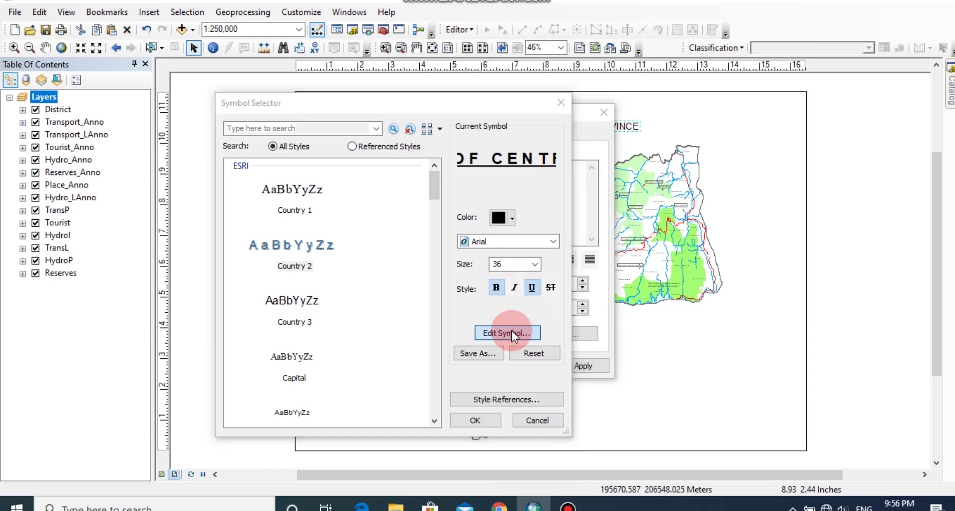
pyautogui.click(411, 176)
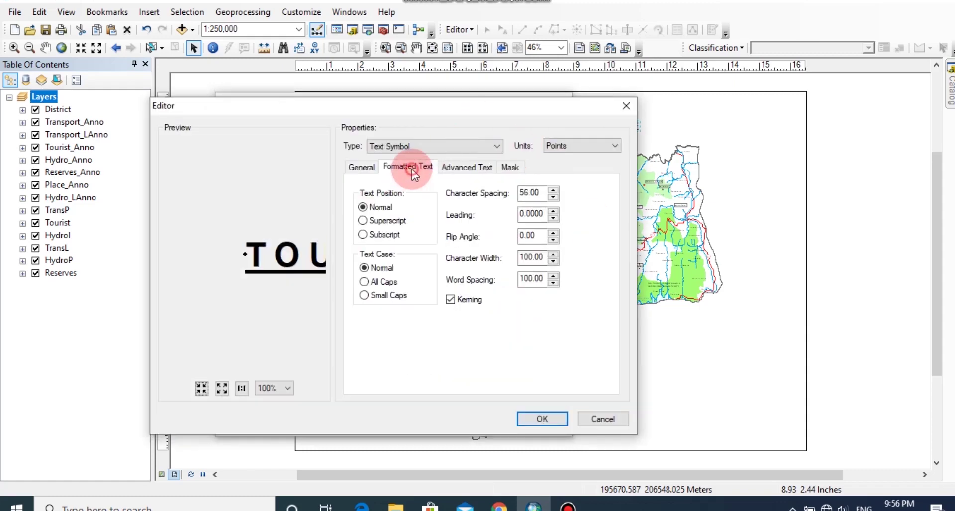
pyautogui.click(366, 282)
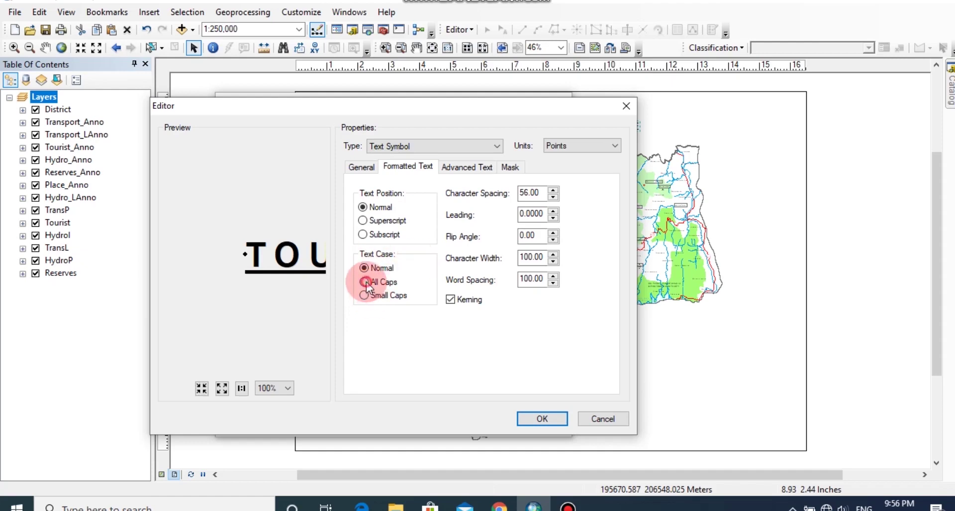
# - Add a halo mask with a grey fill to the title's text symbol and apply it to the title
pyautogui.click(510, 167)
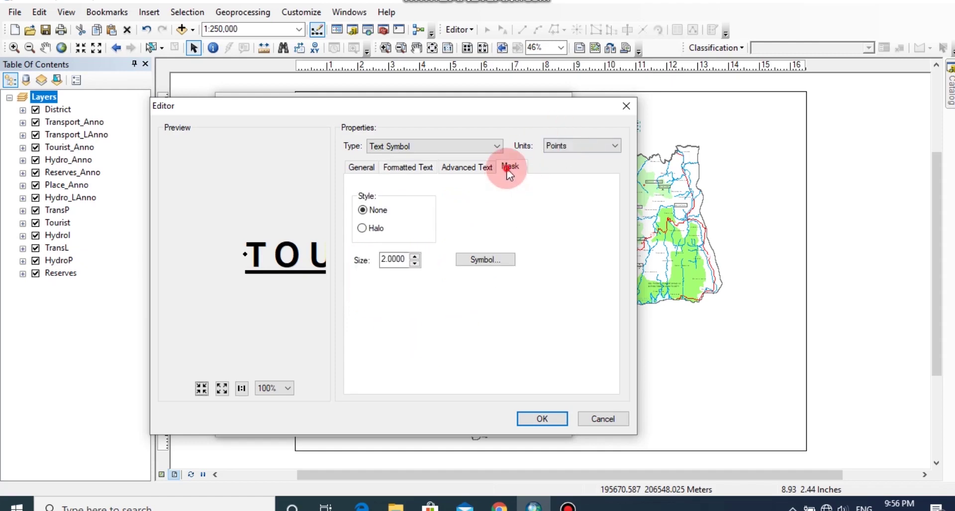
pyautogui.click(366, 231)
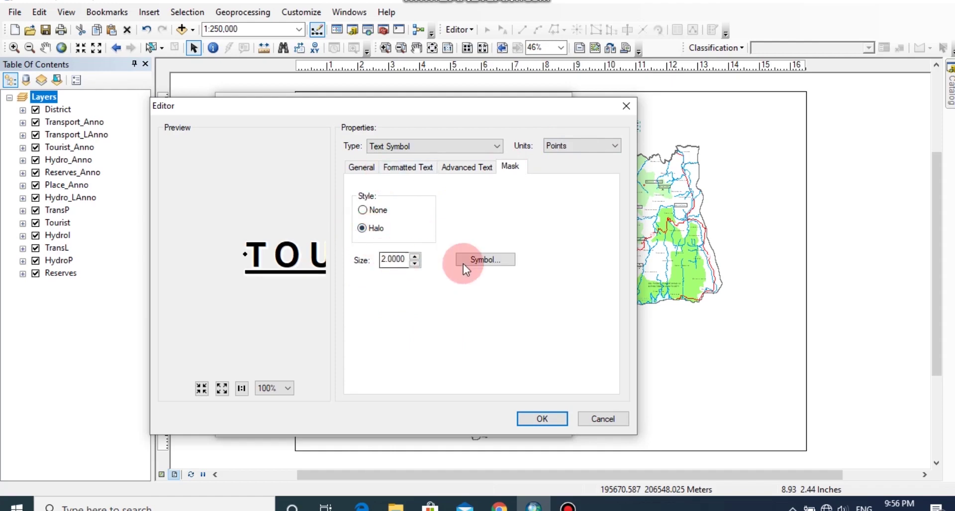
pyautogui.click(475, 259)
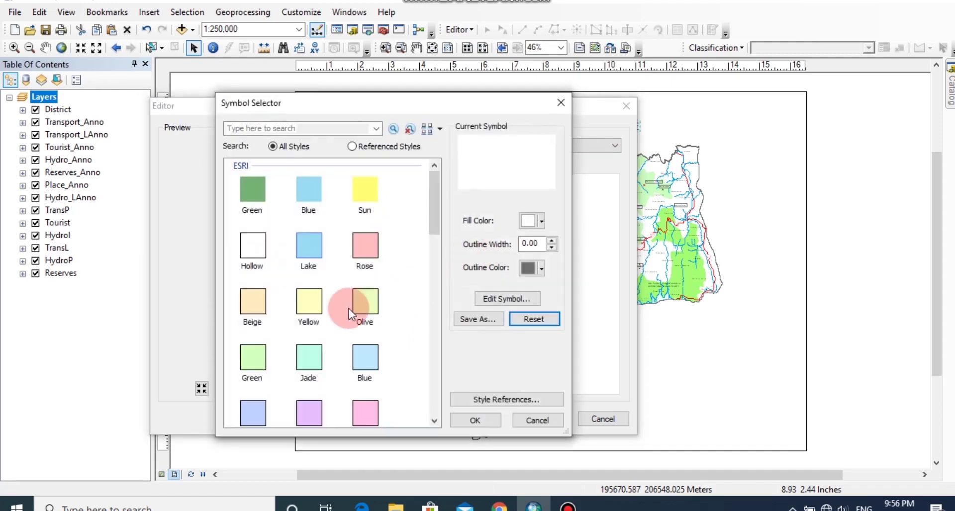
pyautogui.click(545, 227)
pyautogui.click(528, 319)
pyautogui.click(475, 421)
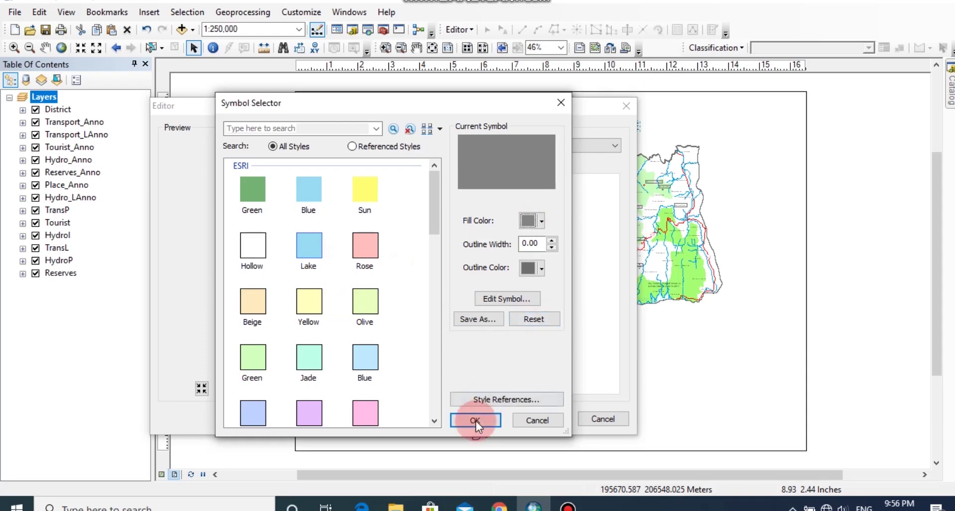
pyautogui.click(550, 420)
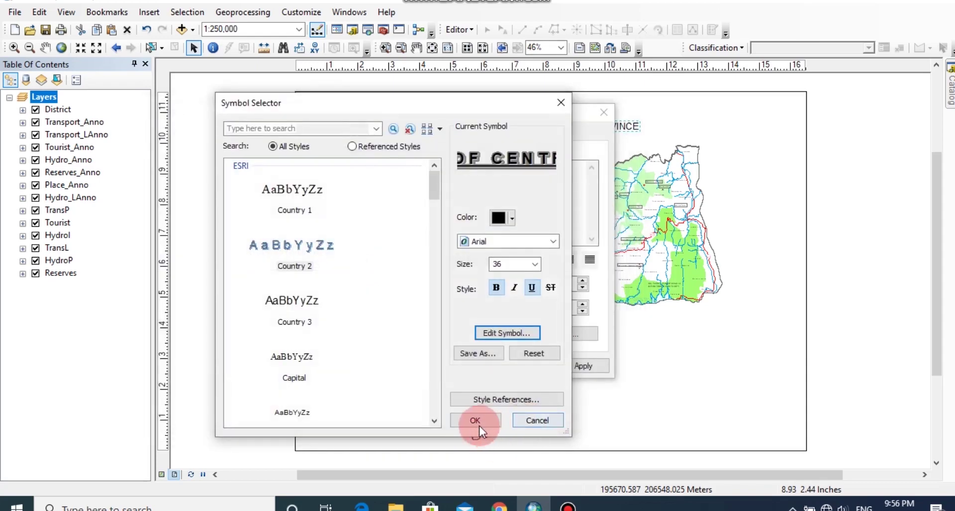
pyautogui.click(475, 420)
pyautogui.click(578, 365)
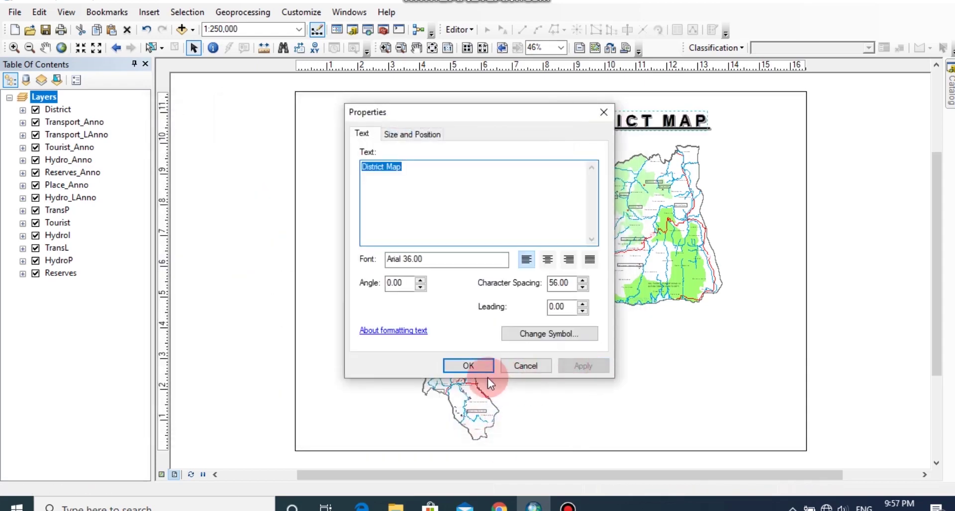
pyautogui.click(475, 366)
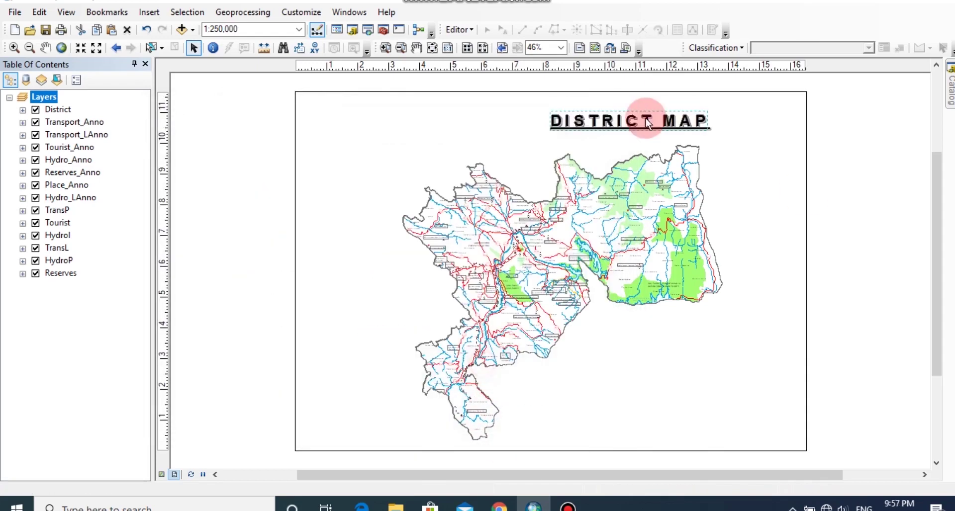
pyautogui.rightClick(620, 120)
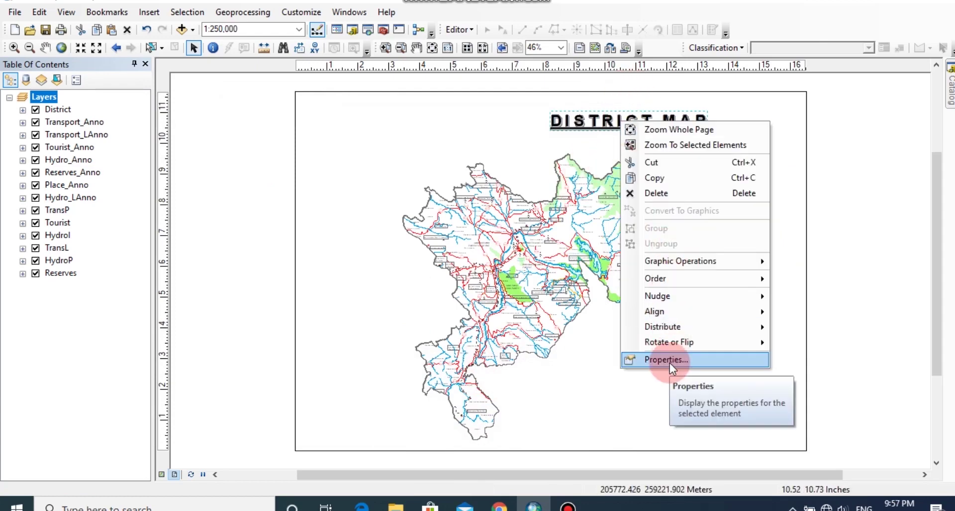
pyautogui.moveTo(676, 315)
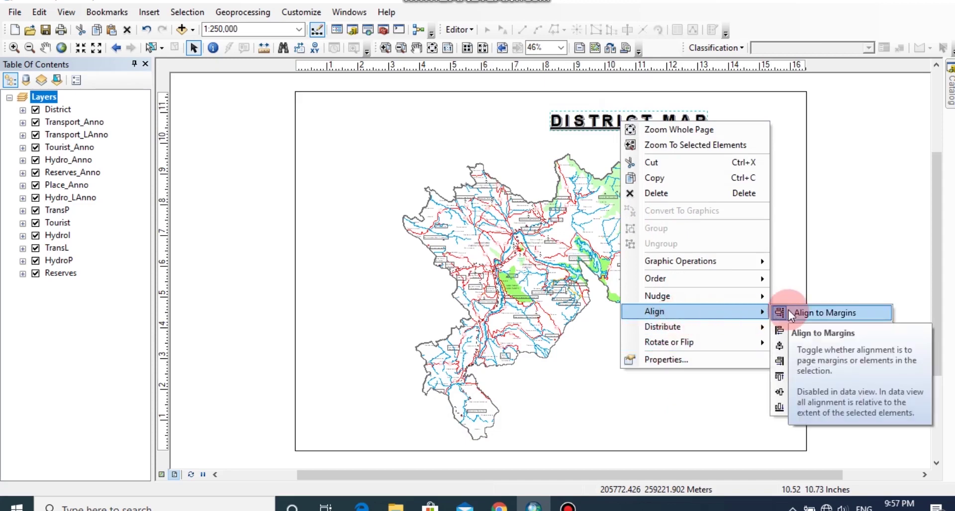
pyautogui.click(653, 408)
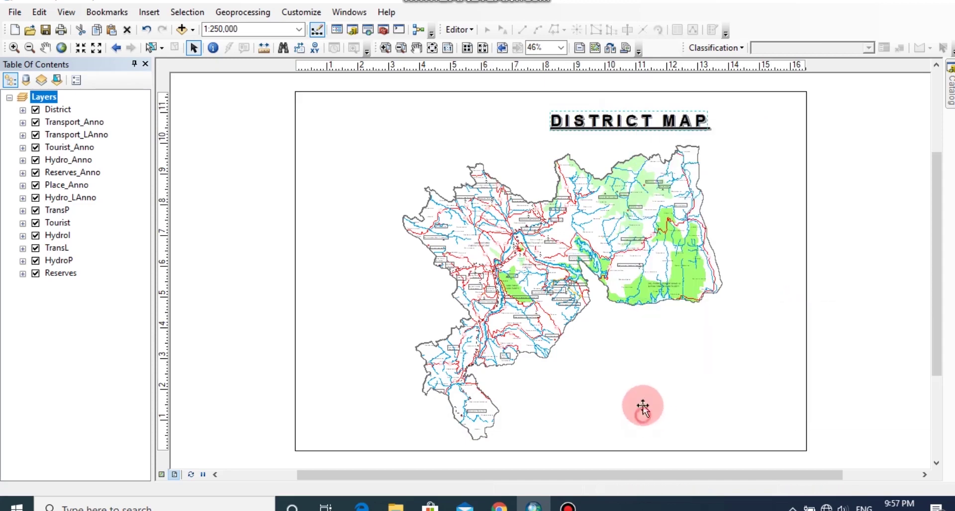
# - Align the District Map title to the horizontal centre of the page margins
pyautogui.rightClick(616, 121)
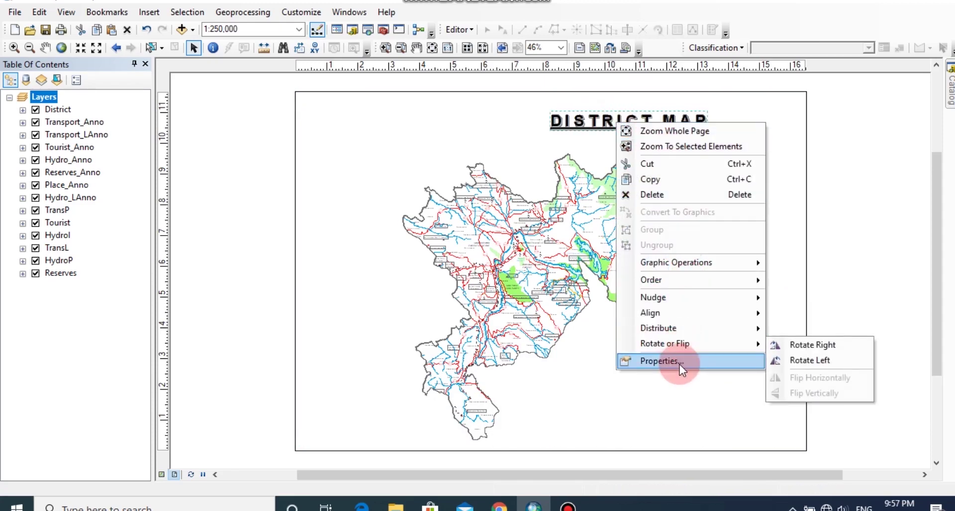
pyautogui.moveTo(695, 317)
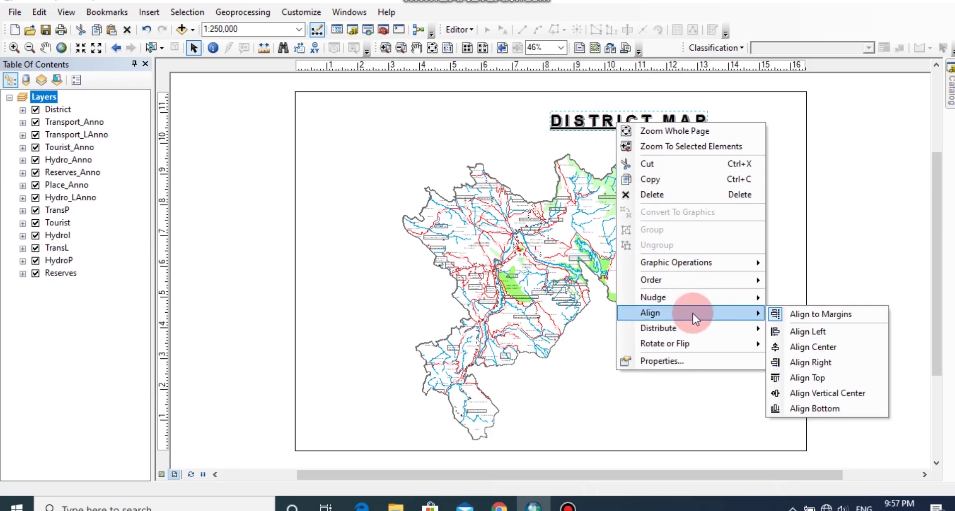
pyautogui.click(840, 352)
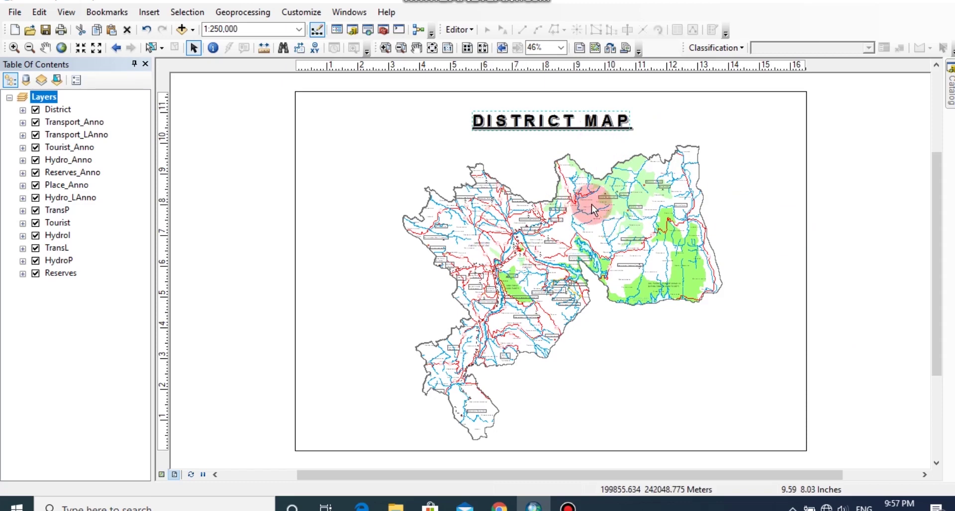
# - Insert the ESRI North 7 north arrow and place it in the empty area below the map's eastern part
pyautogui.click(146, 15)
pyautogui.moveTo(177, 73)
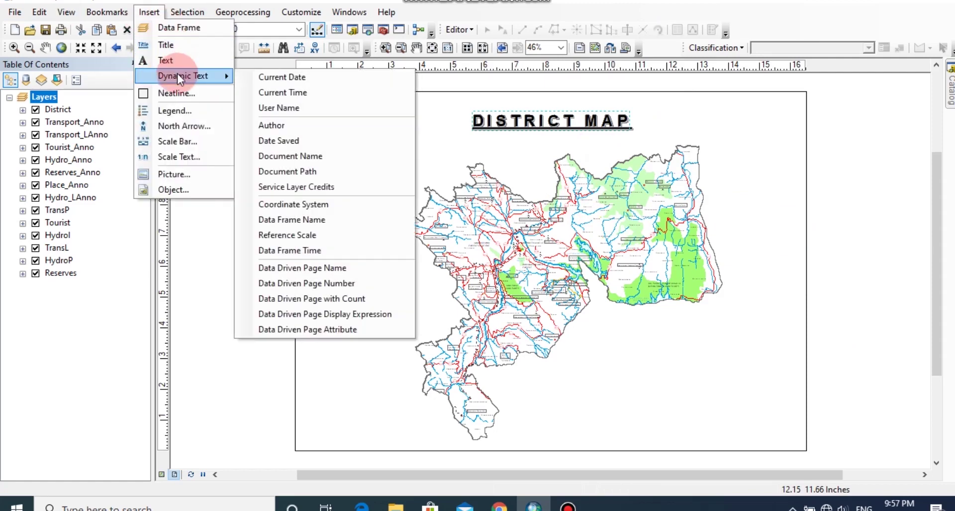
pyautogui.click(186, 126)
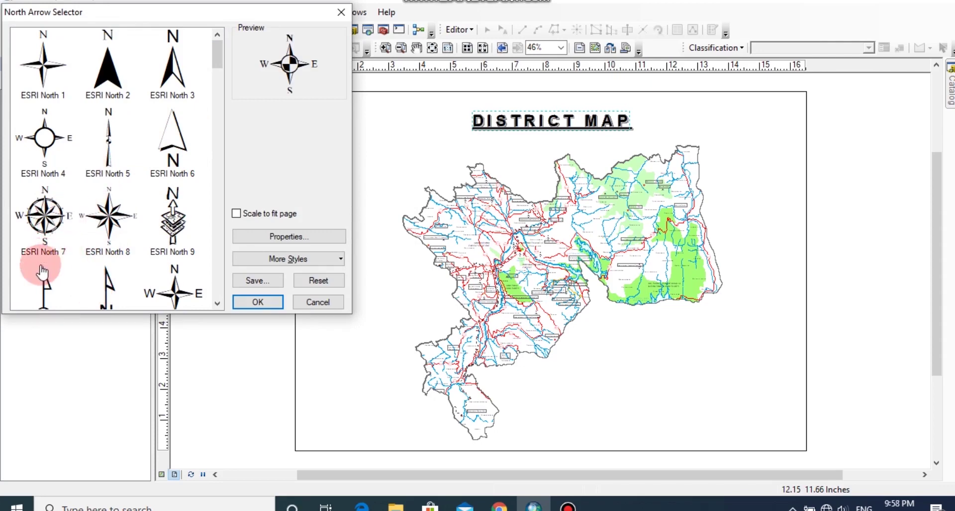
pyautogui.click(47, 214)
pyautogui.click(247, 300)
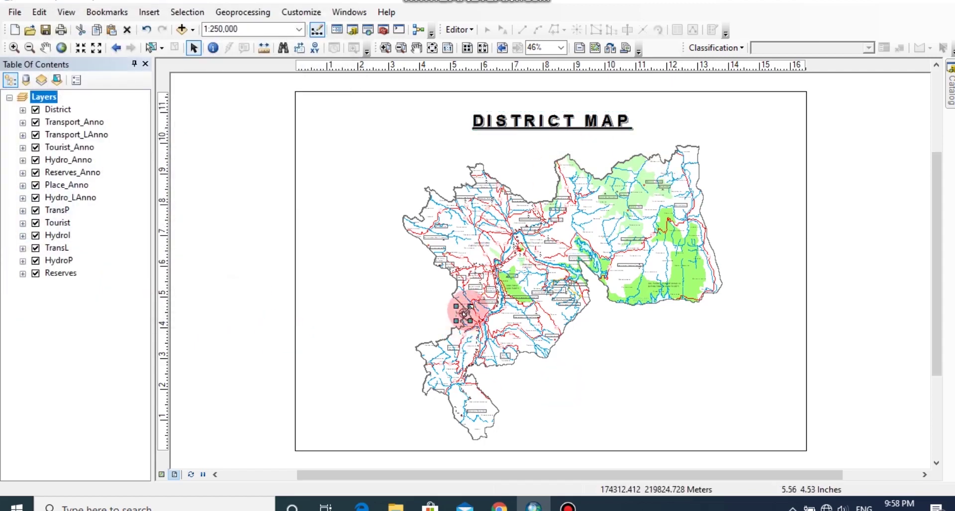
pyautogui.moveTo(467, 313); pyautogui.dragTo(714, 358)
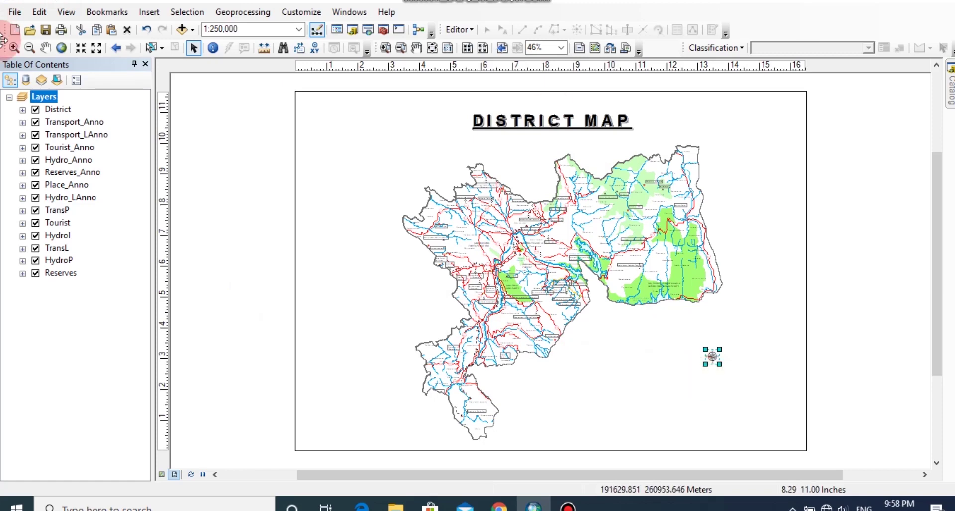
# - Start a legend and limit its items to the Tourist, TransL and Reserves layers
pyautogui.click(148, 12)
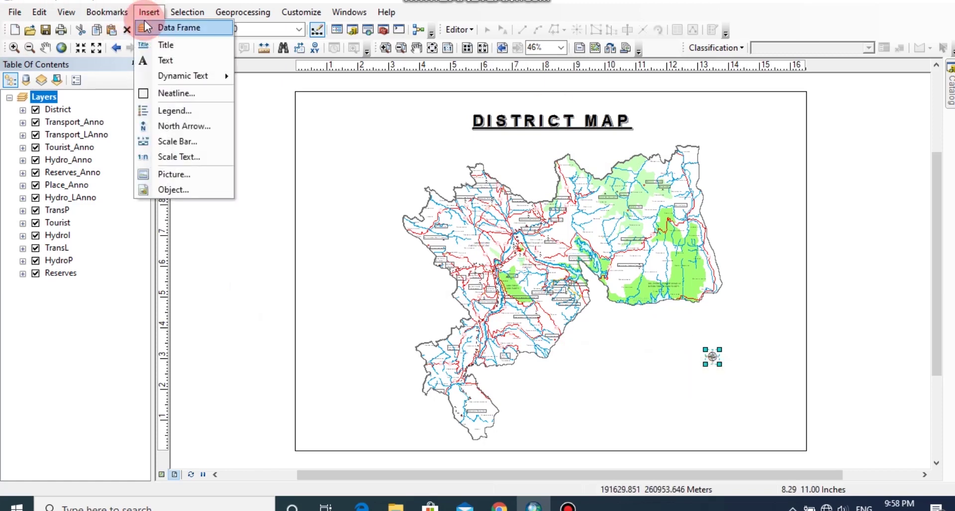
pyautogui.click(184, 111)
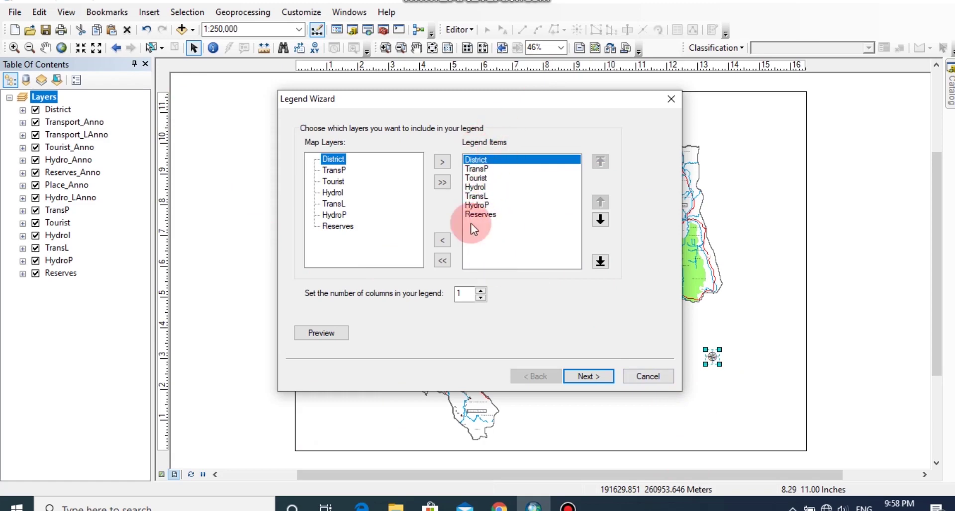
pyautogui.click(442, 260)
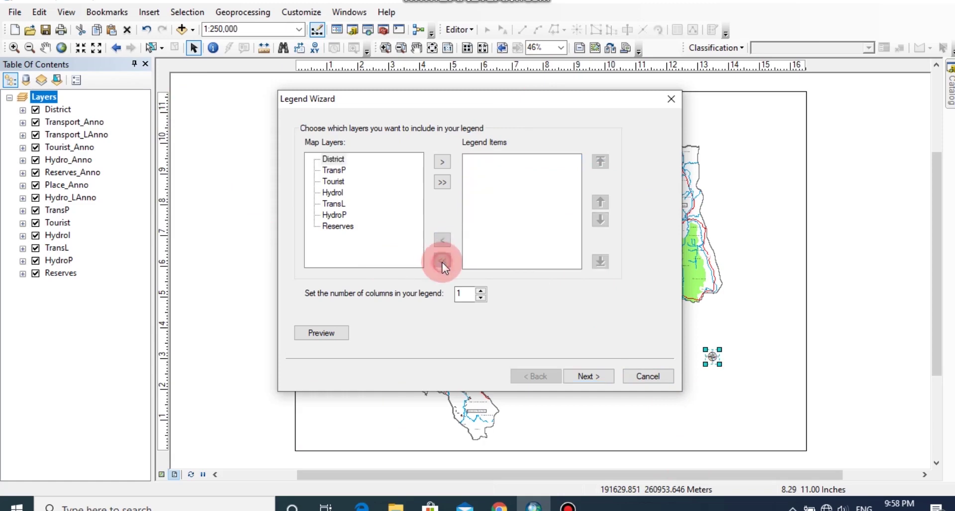
pyautogui.click(326, 182)
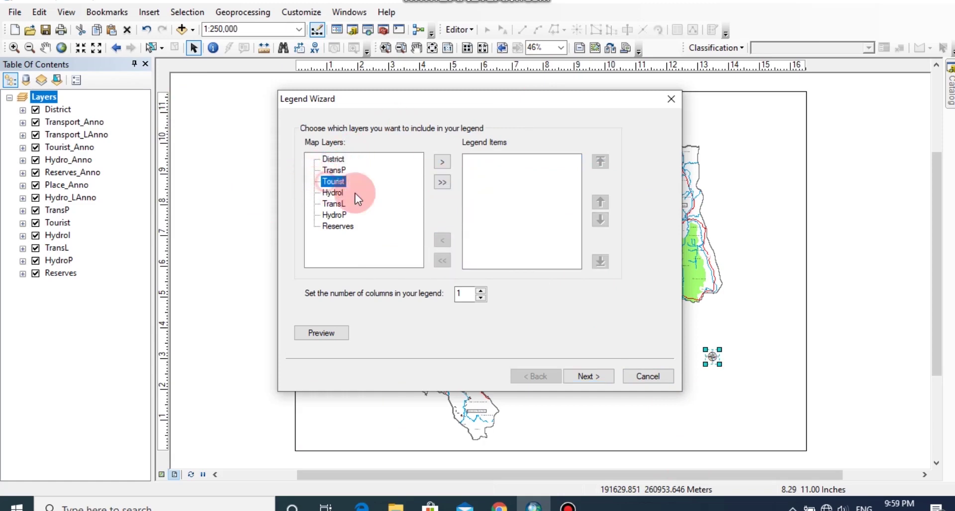
pyautogui.click(442, 162)
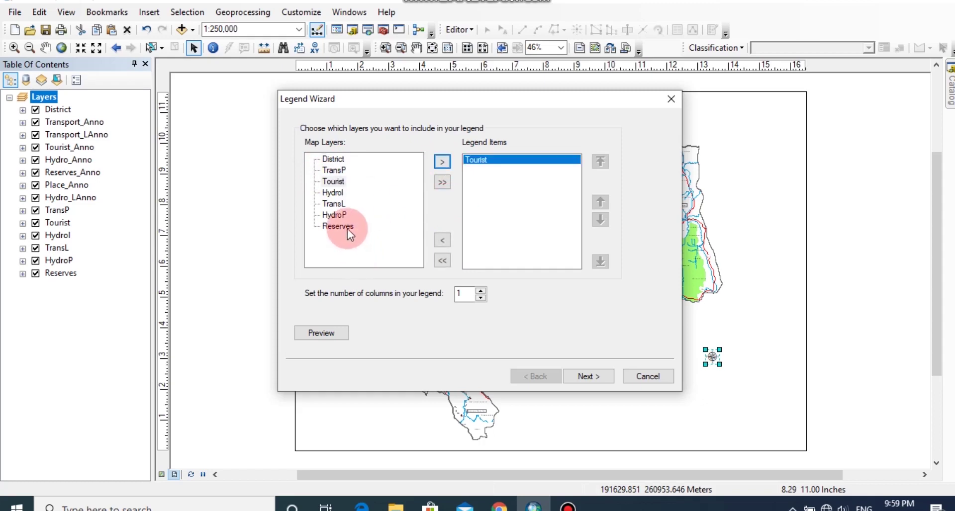
pyautogui.click(341, 203)
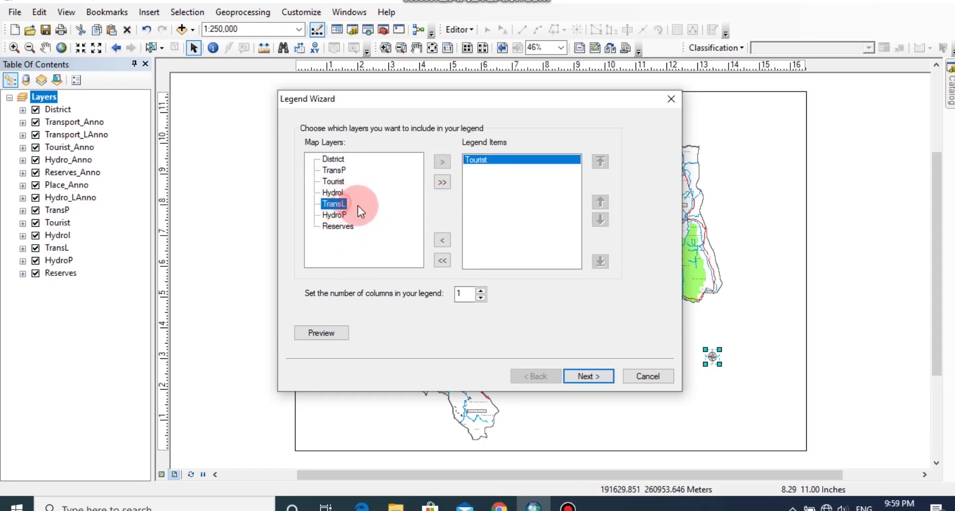
pyautogui.click(437, 161)
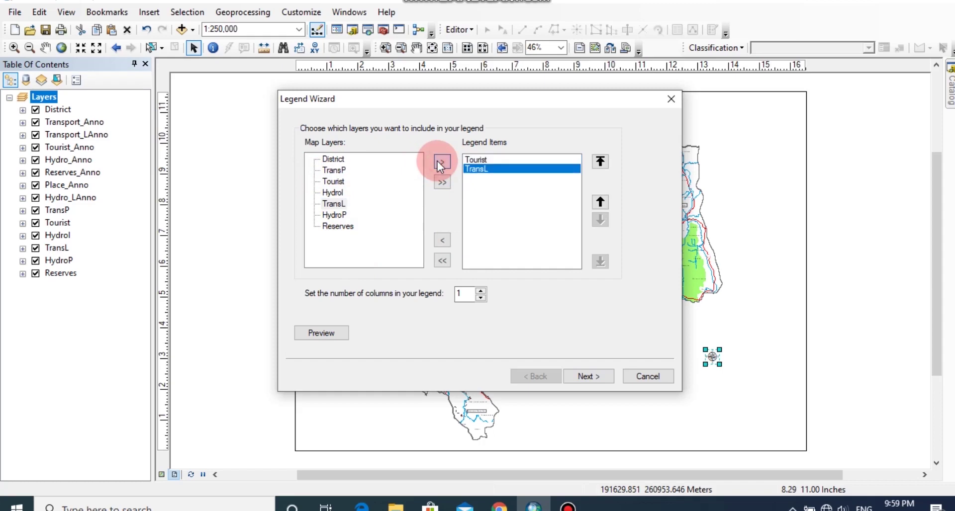
pyautogui.click(341, 226)
pyautogui.click(442, 161)
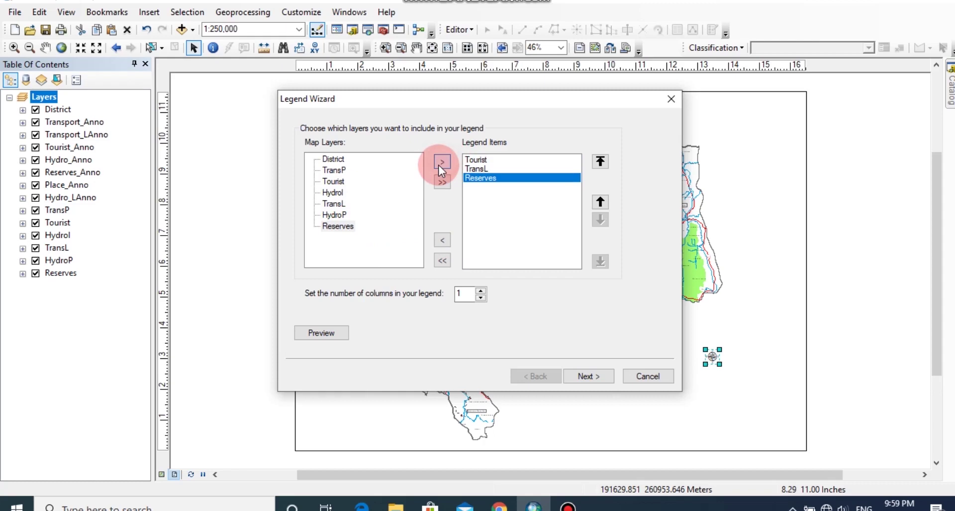
# - Give the legend frame a 1.5 Point border and finish the legend with the default title, patches and spacing
pyautogui.click(577, 376)
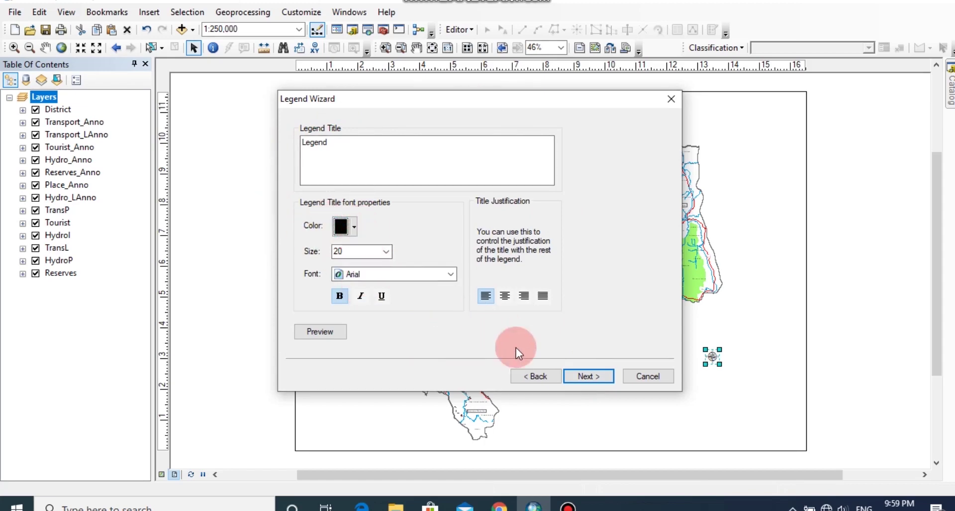
pyautogui.click(585, 377)
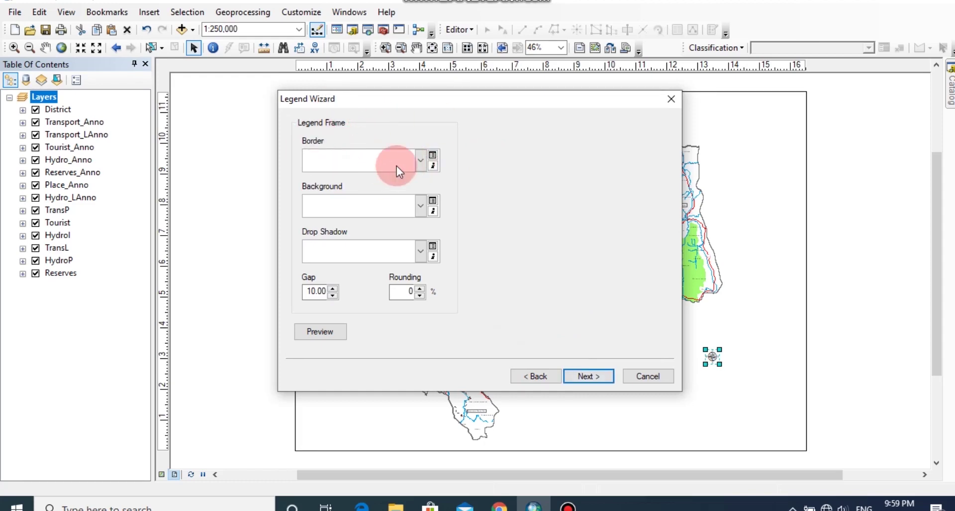
pyautogui.click(420, 161)
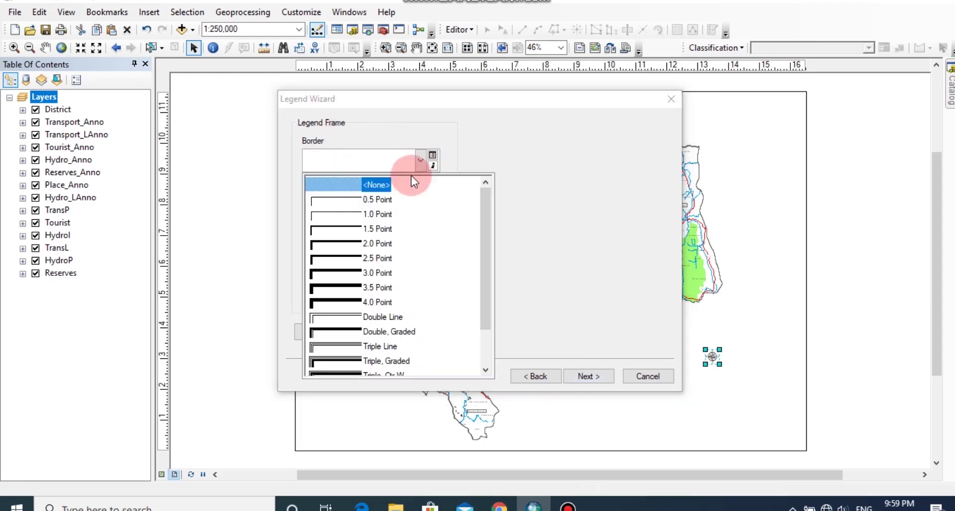
pyautogui.click(350, 230)
pyautogui.click(586, 376)
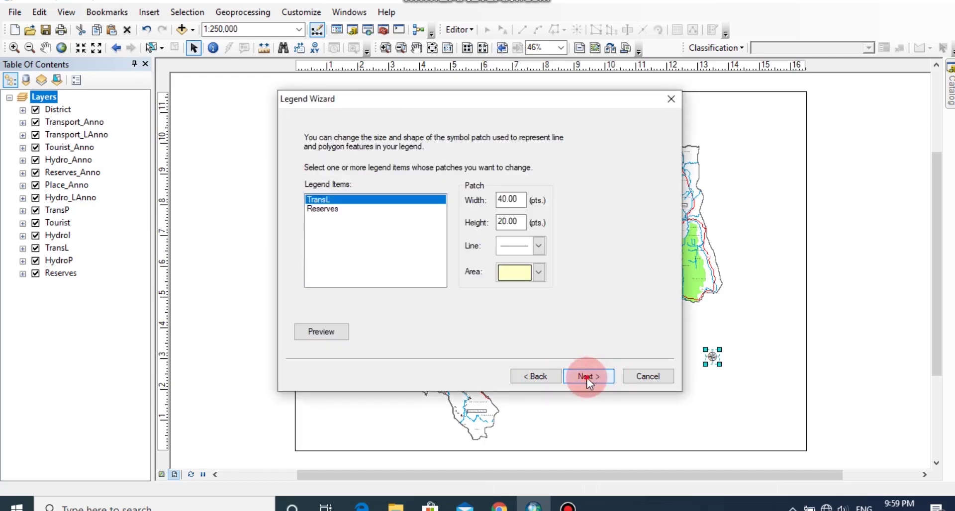
pyautogui.click(586, 377)
pyautogui.click(589, 376)
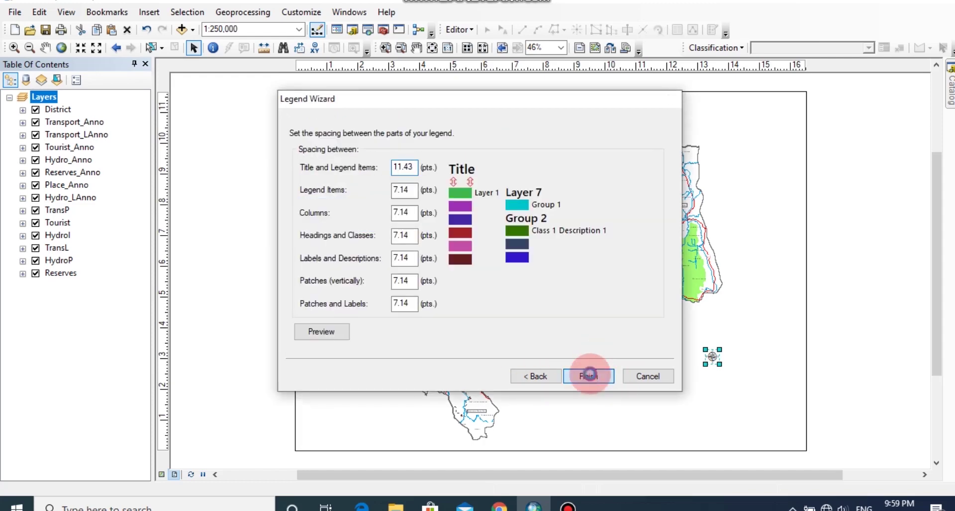
# - Move the inserted legend to the east of the map, then delete it from the layout
pyautogui.moveTo(584, 244); pyautogui.dragTo(799, 227)
pyautogui.scroll(-2, 796, 230)
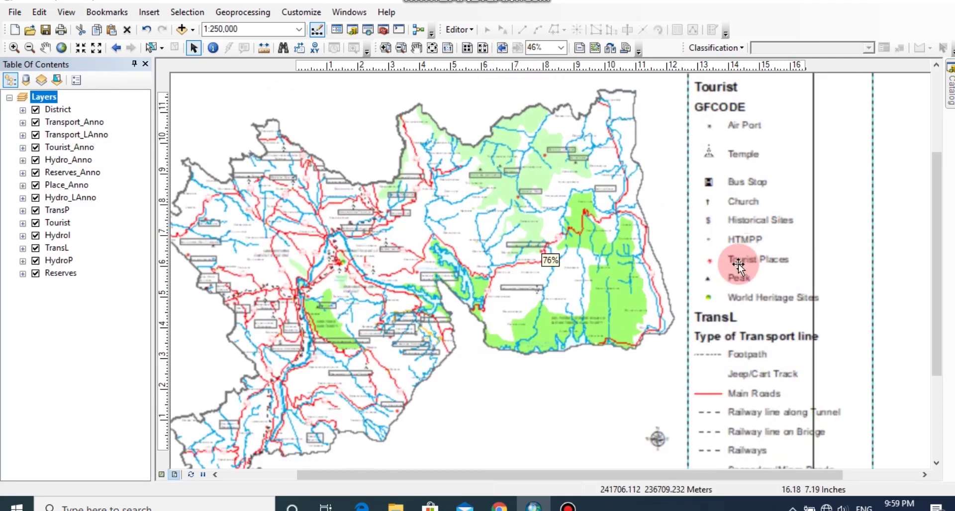
pyautogui.press('Delete')
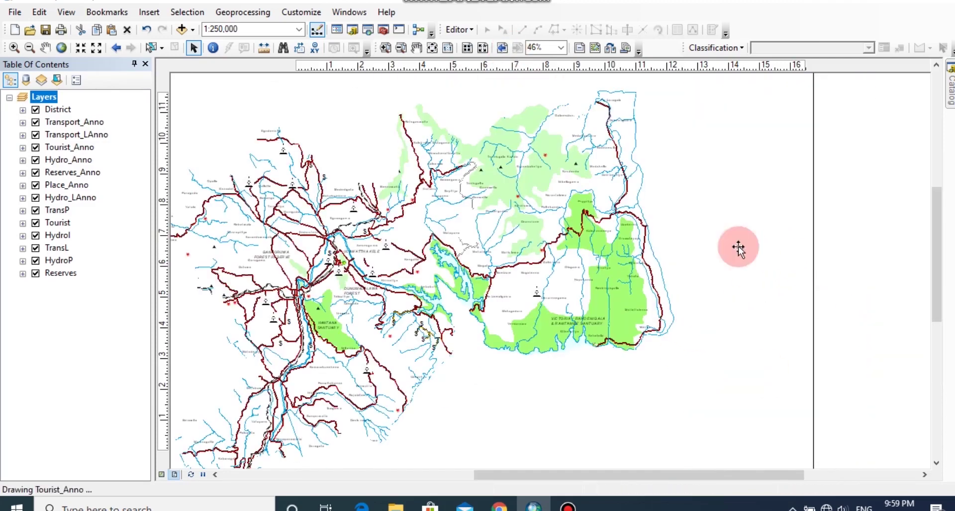
# - Apply the Horizontal Single Symbol Label Only style to all three legend items, Tourist, TransL and Reserves
pyautogui.rightClick(748, 207)
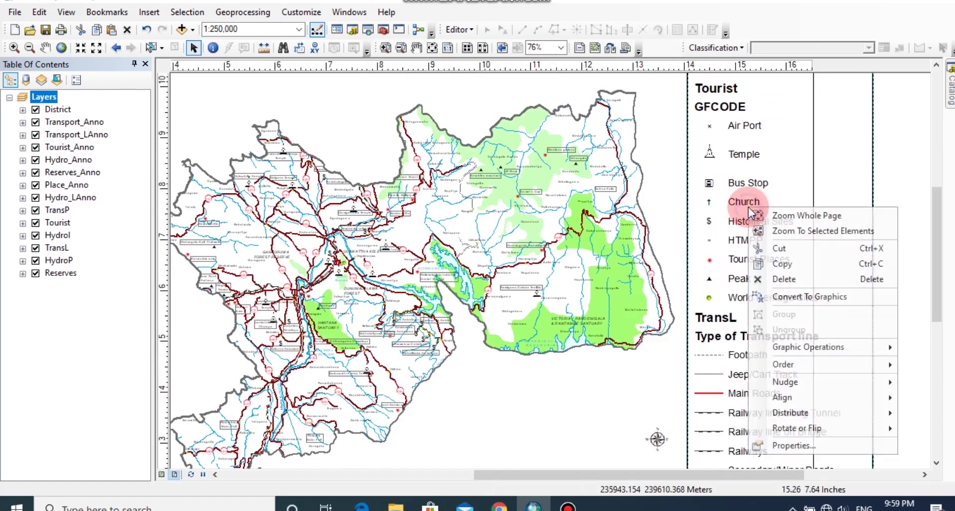
pyautogui.click(782, 444)
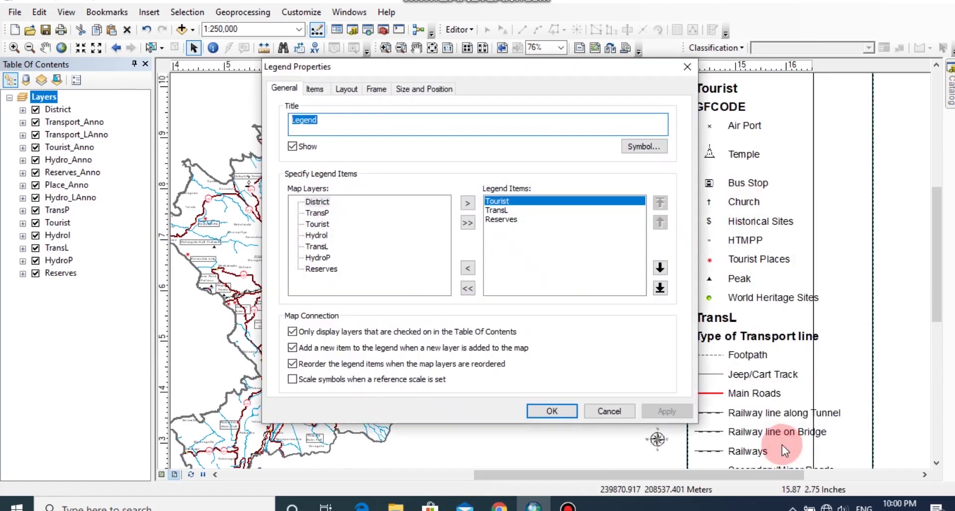
pyautogui.click(349, 91)
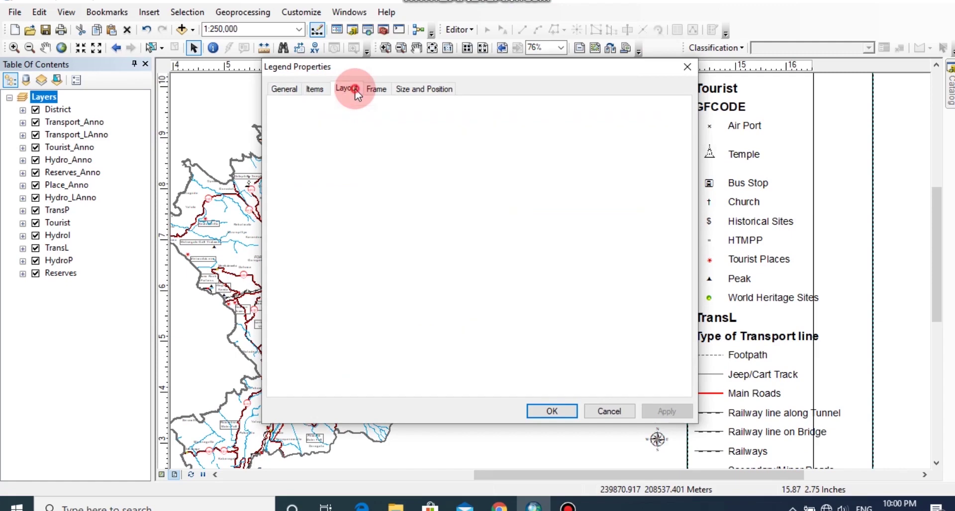
pyautogui.click(321, 89)
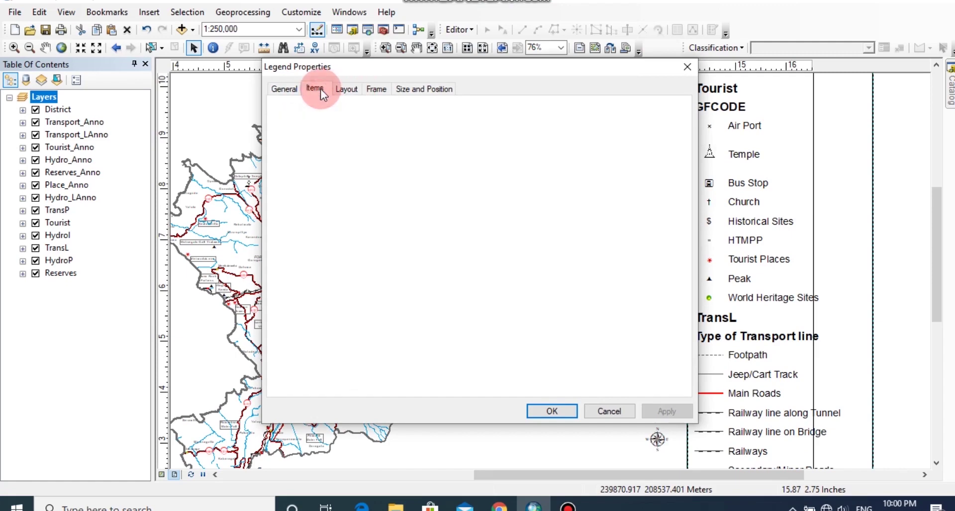
pyautogui.click(494, 276)
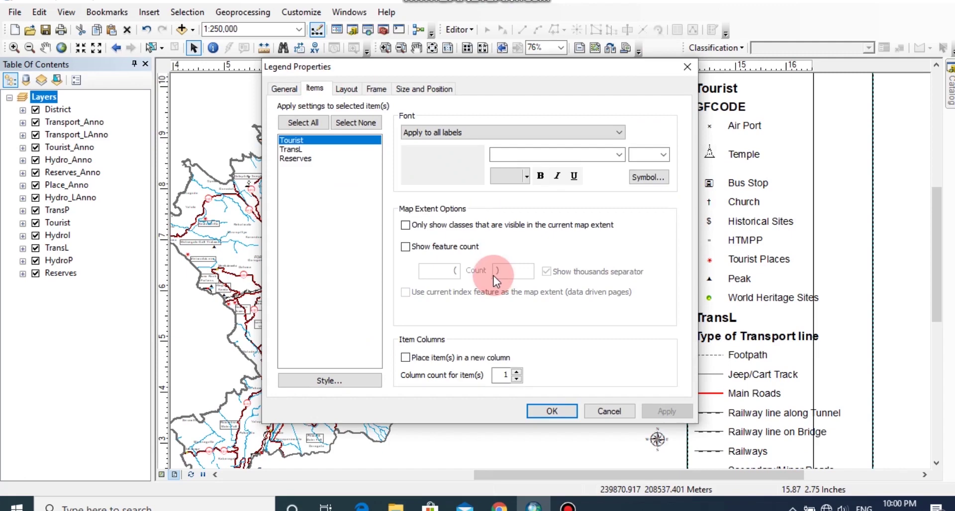
pyautogui.click(272, 84)
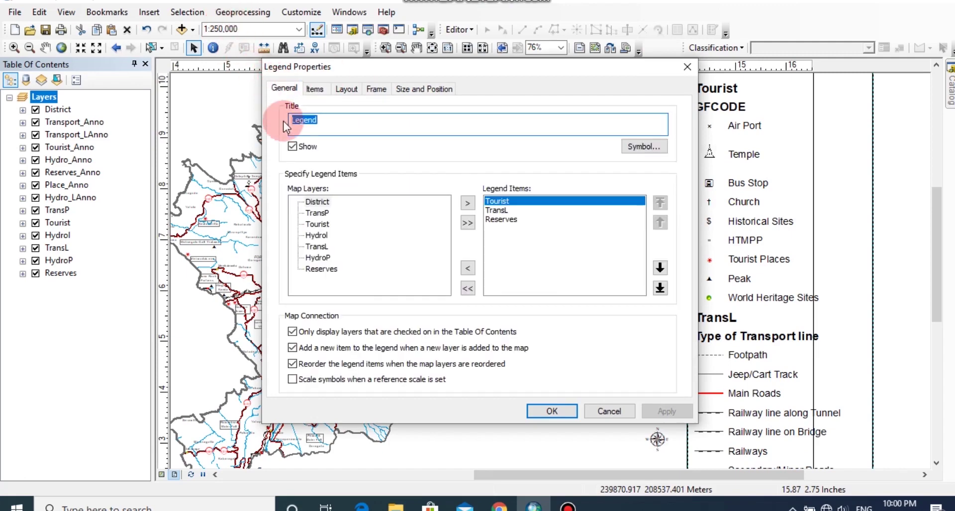
pyautogui.click(320, 92)
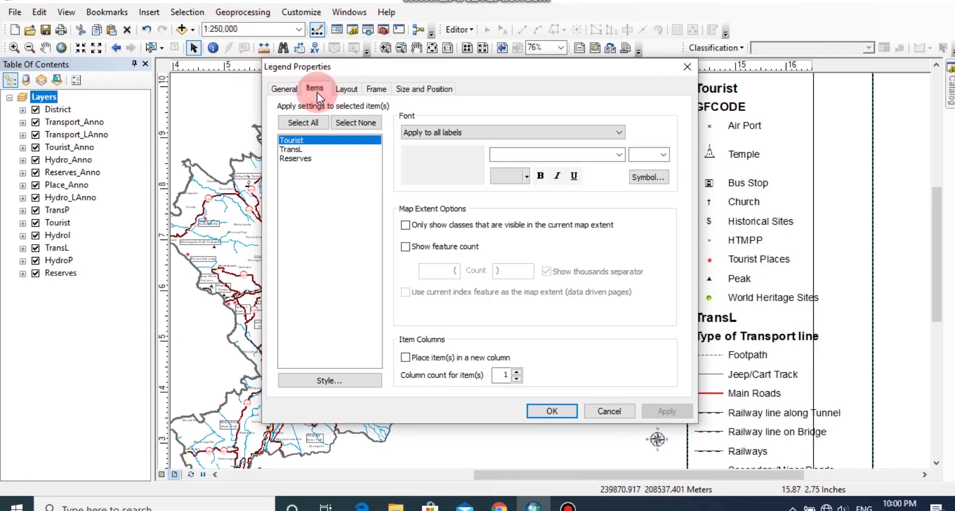
pyautogui.click(306, 125)
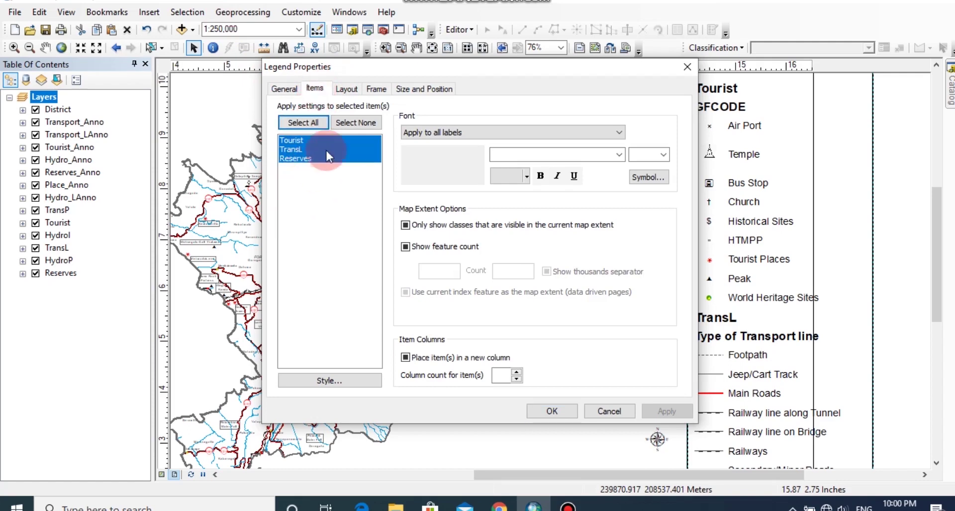
pyautogui.click(329, 381)
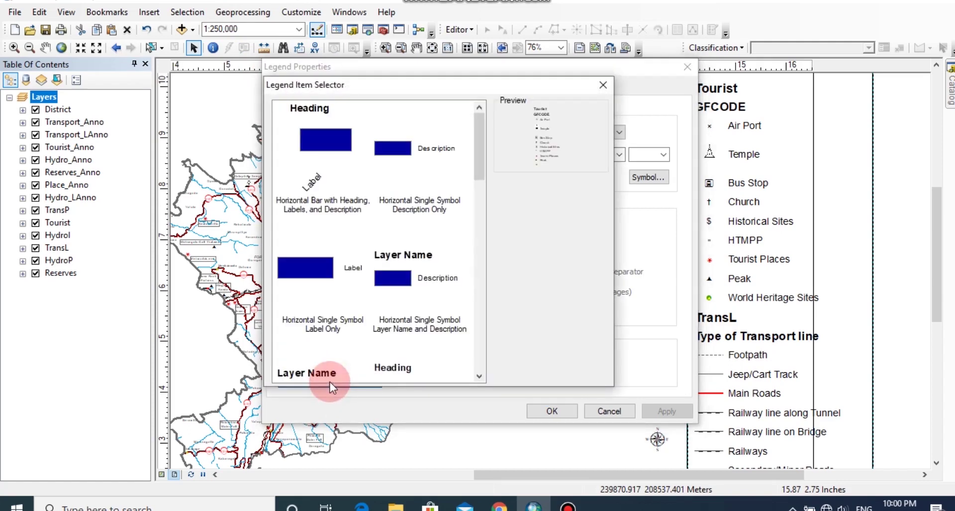
pyautogui.click(314, 277)
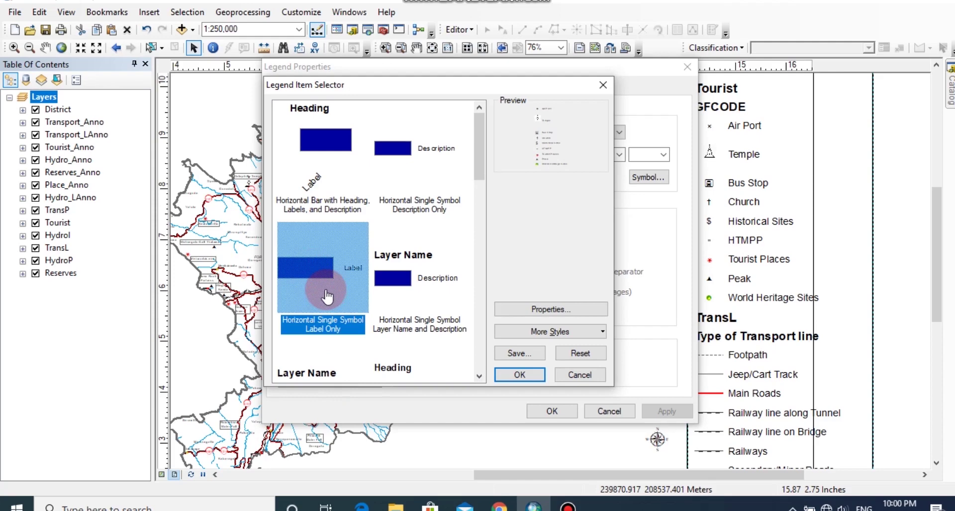
pyautogui.click(514, 375)
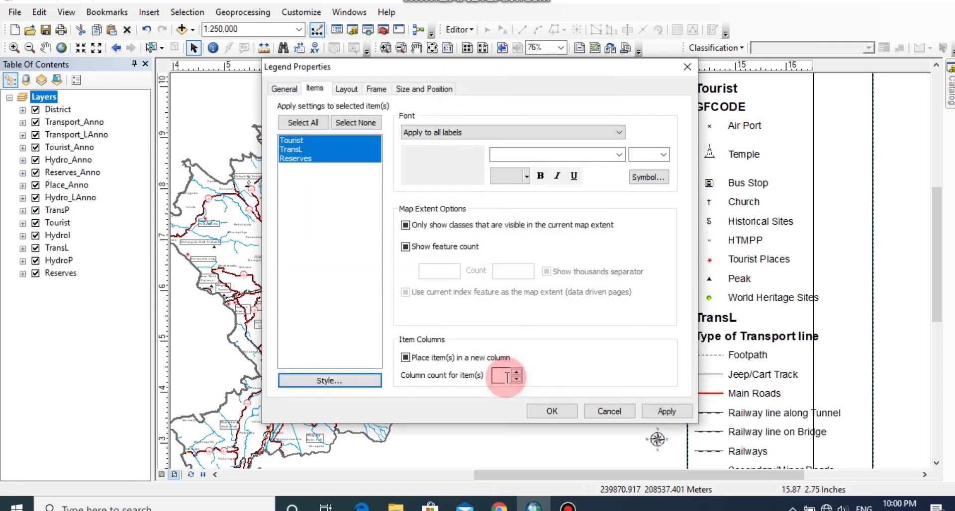
# - Restrict all legend items to classes visible in the current map extent and place the items in new columns
pyautogui.click(458, 268)
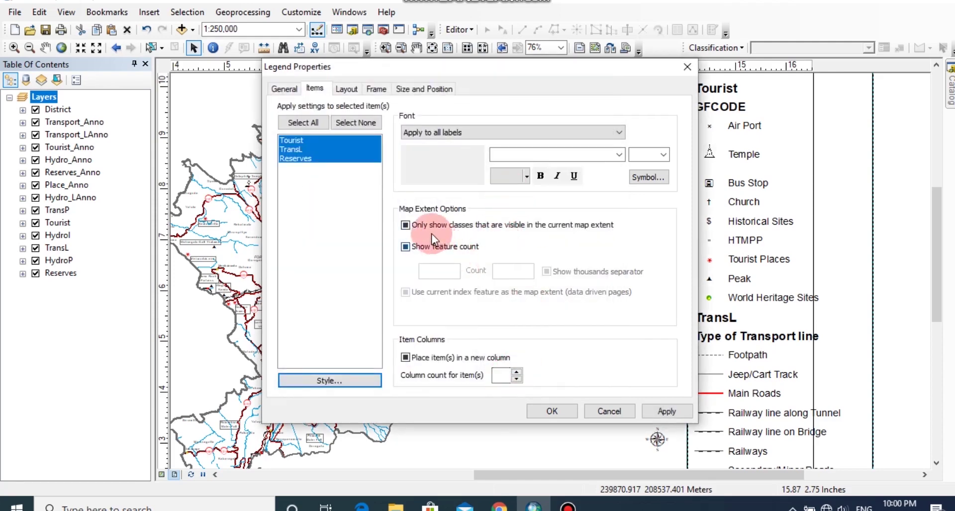
pyautogui.click(404, 226)
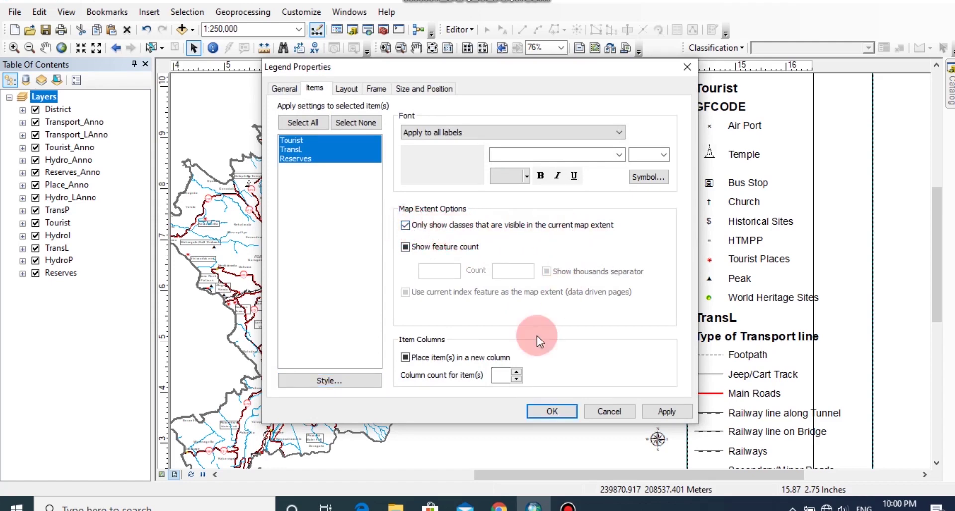
pyautogui.click(405, 357)
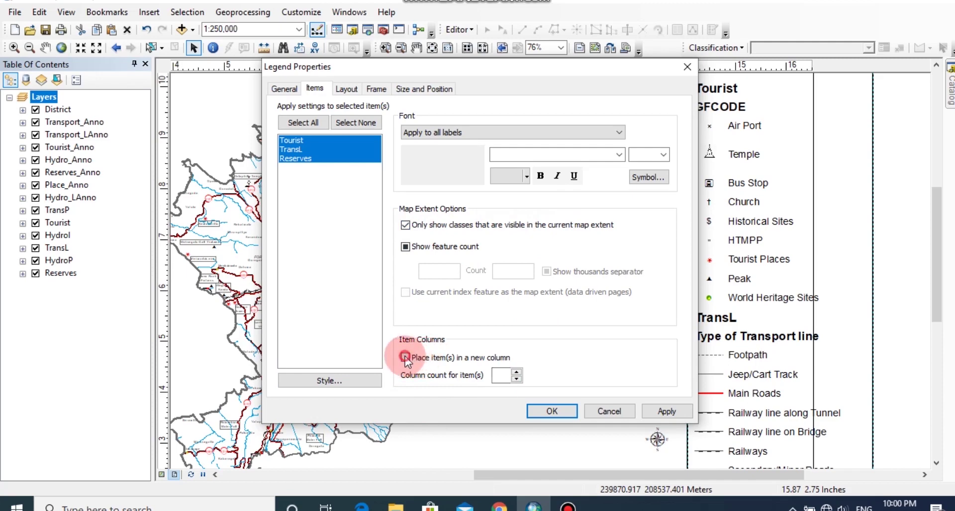
pyautogui.click(666, 410)
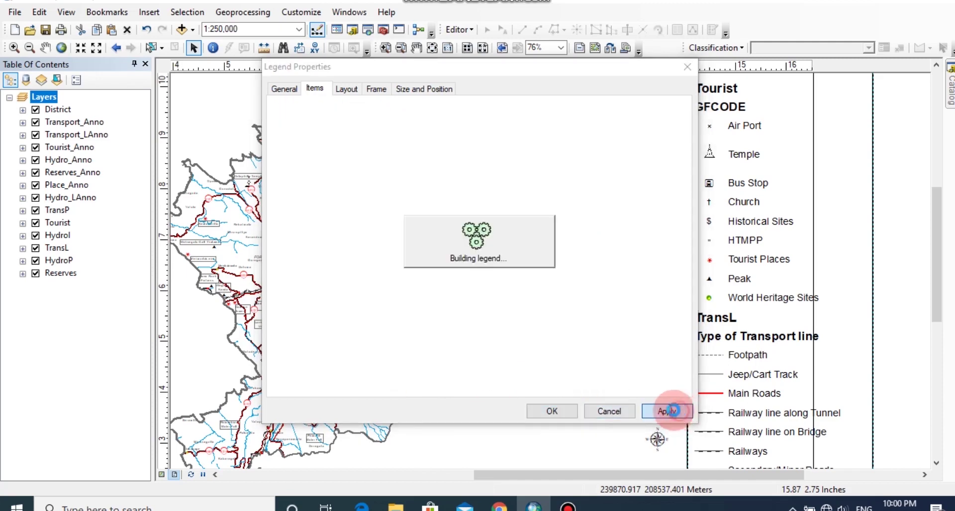
pyautogui.click(551, 411)
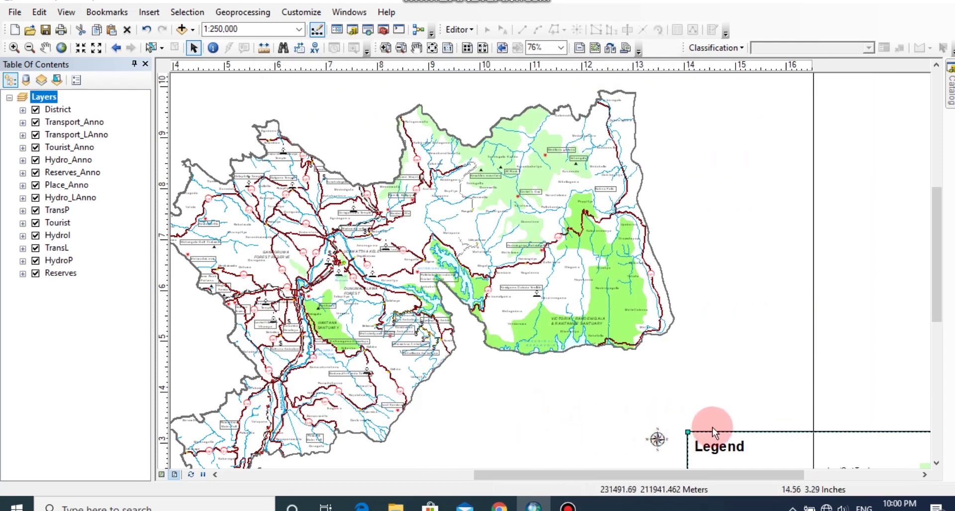
# - Move the north arrow slightly upward, clear of the legend frame's upper edge
pyautogui.scroll(4, 762, 418)
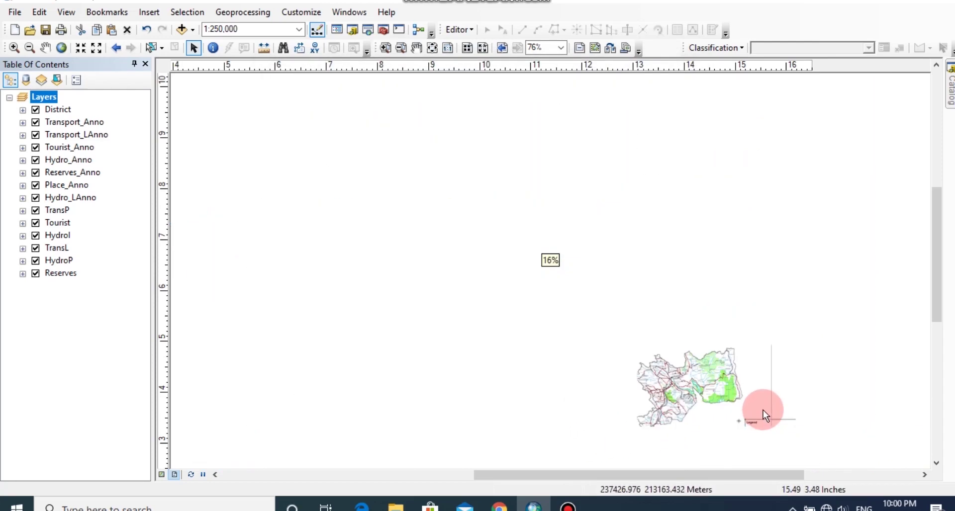
pyautogui.scroll(-5, 796, 449)
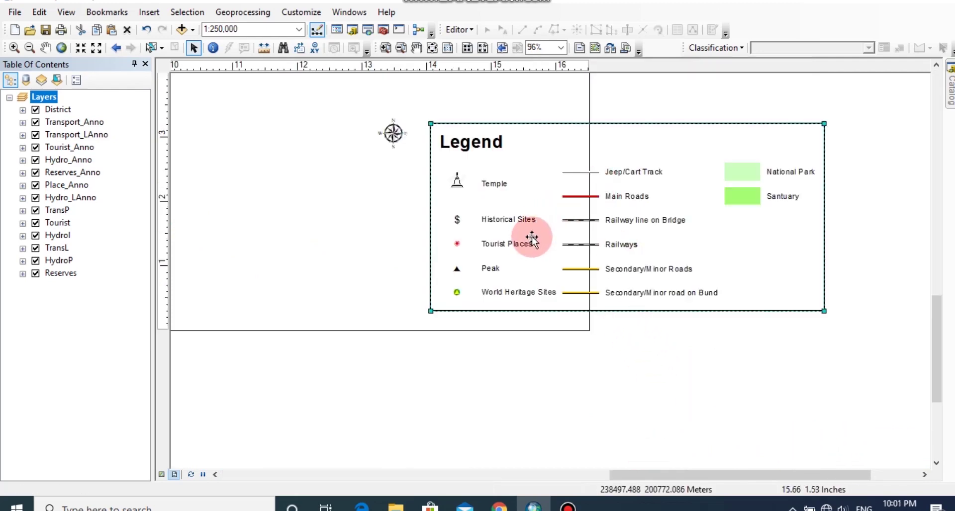
pyautogui.click(393, 132)
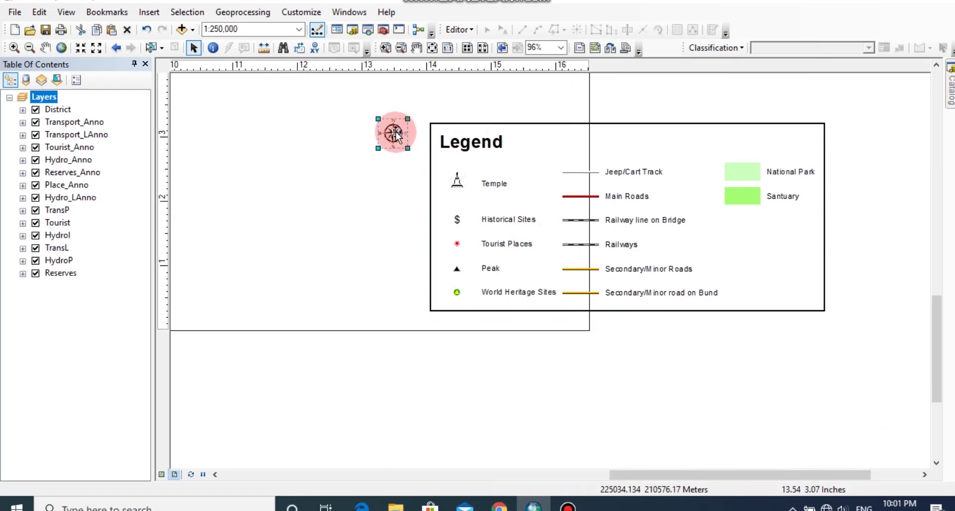
pyautogui.moveTo(386, 103); pyautogui.dragTo(385, 101)
# - Move the legend fully inside the page, into its lower-right corner below the north arrow
pyautogui.click(480, 218)
pyautogui.moveTo(672, 239)
pyautogui.mouseDown()
pyautogui.moveTo(486, 260)
pyautogui.moveTo(412, 234)
pyautogui.mouseUp()
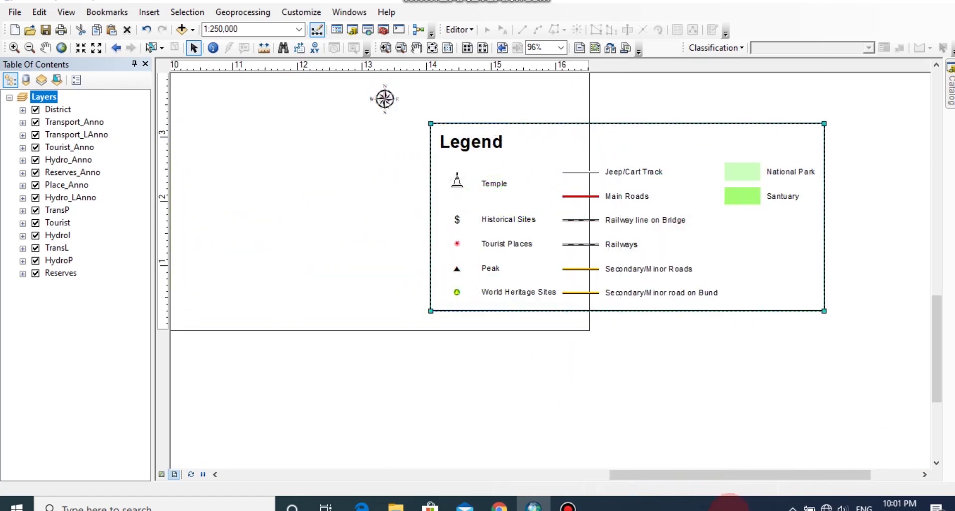
pyautogui.moveTo(714, 476); pyautogui.dragTo(623, 475)
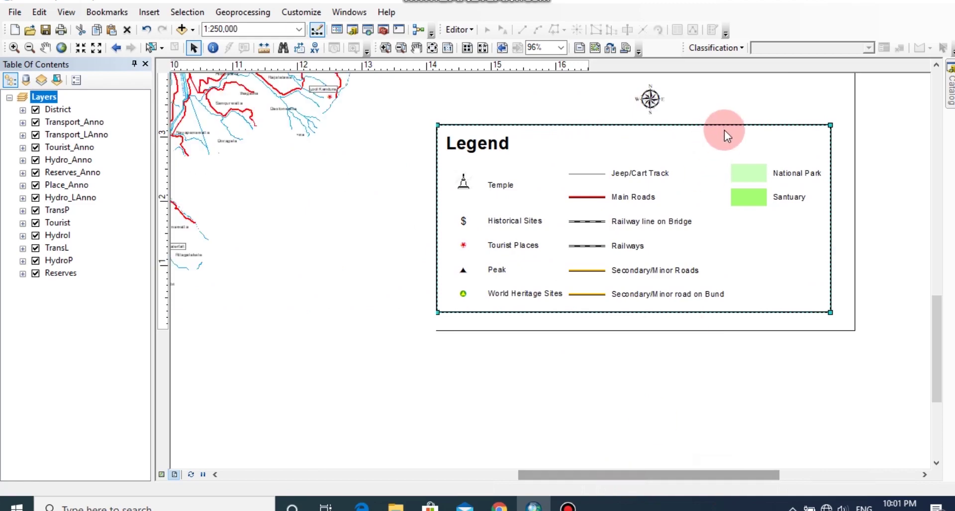
pyautogui.scroll(-2, 708, 162)
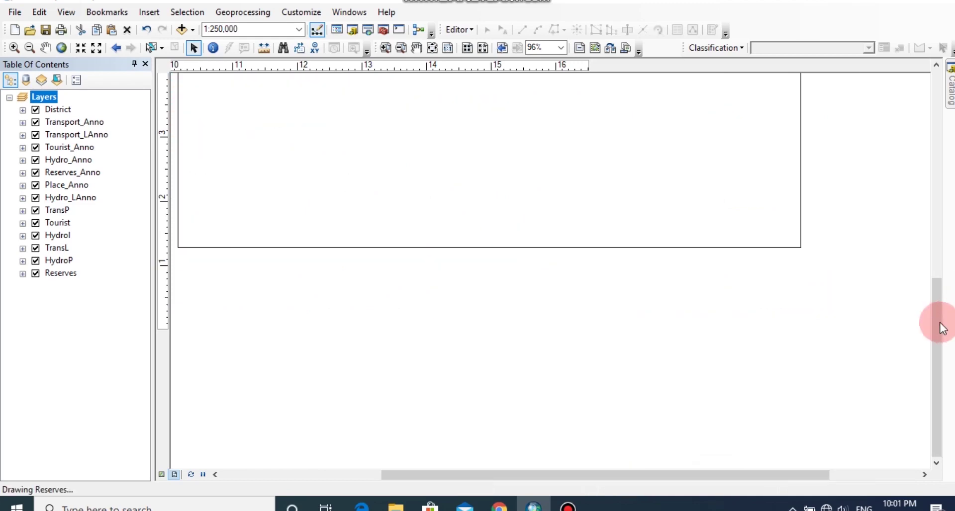
pyautogui.moveTo(936, 318); pyautogui.dragTo(920, 245)
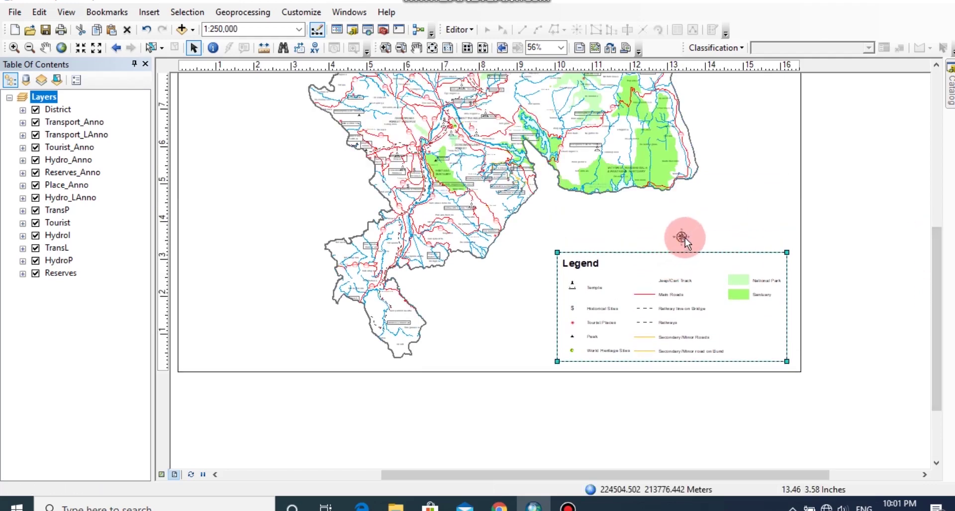
# - Raise the north arrow into the gap between the map's eastern part and the legend, and show the whole page
pyautogui.moveTo(681, 238); pyautogui.dragTo(680, 217)
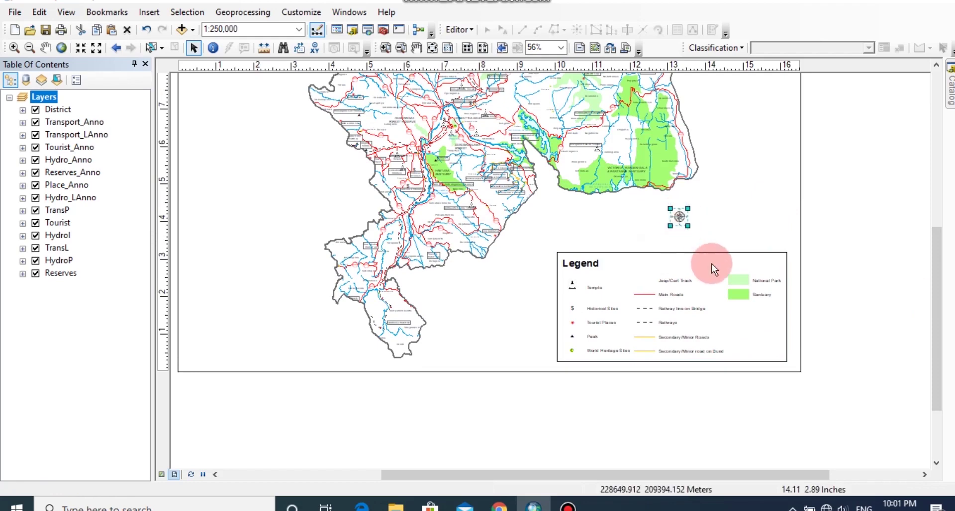
pyautogui.click(433, 48)
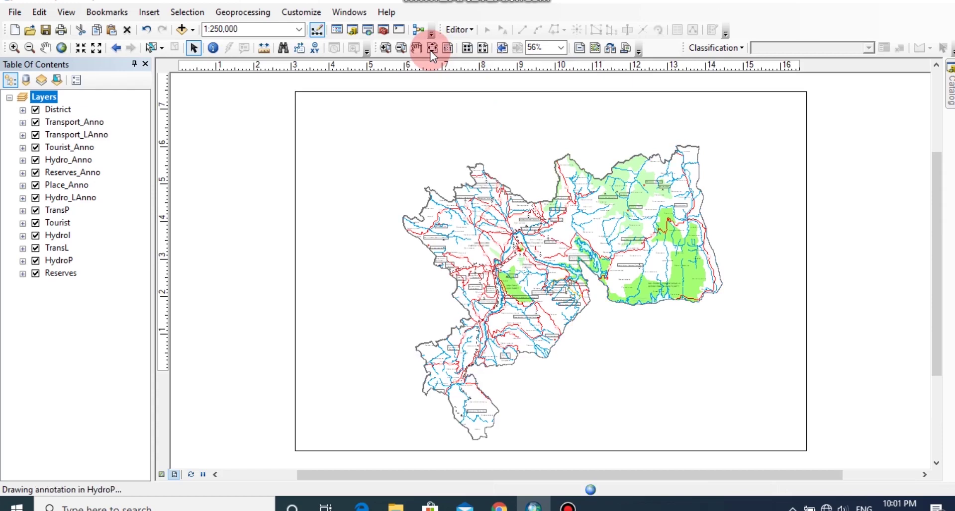
pyautogui.click(431, 48)
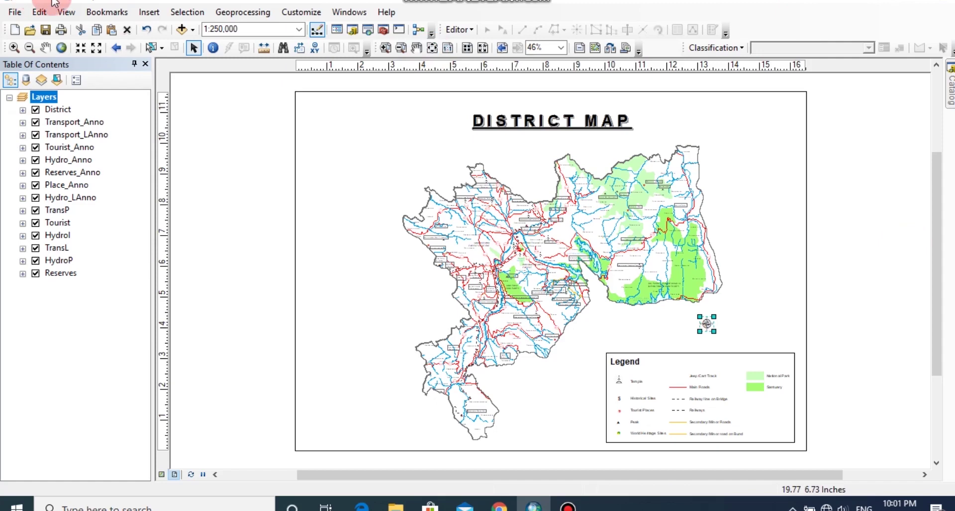
# - Insert an Alternating Scale Bar 1 and place it in the lower-left corner of the page
pyautogui.click(155, 14)
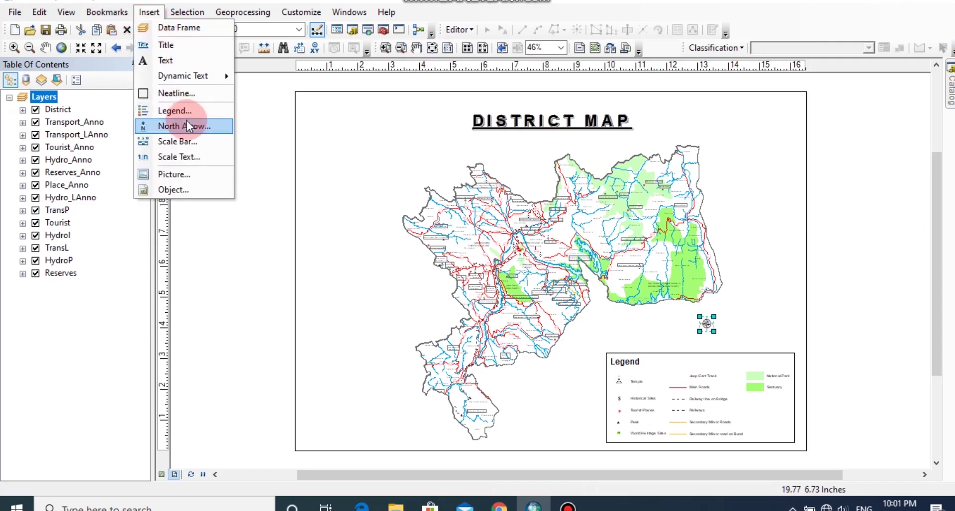
pyautogui.click(189, 144)
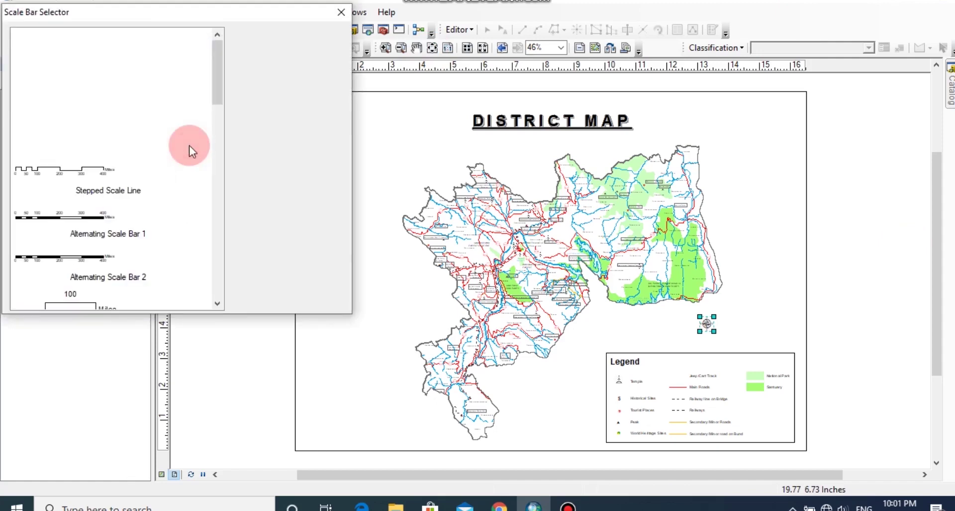
pyautogui.click(59, 217)
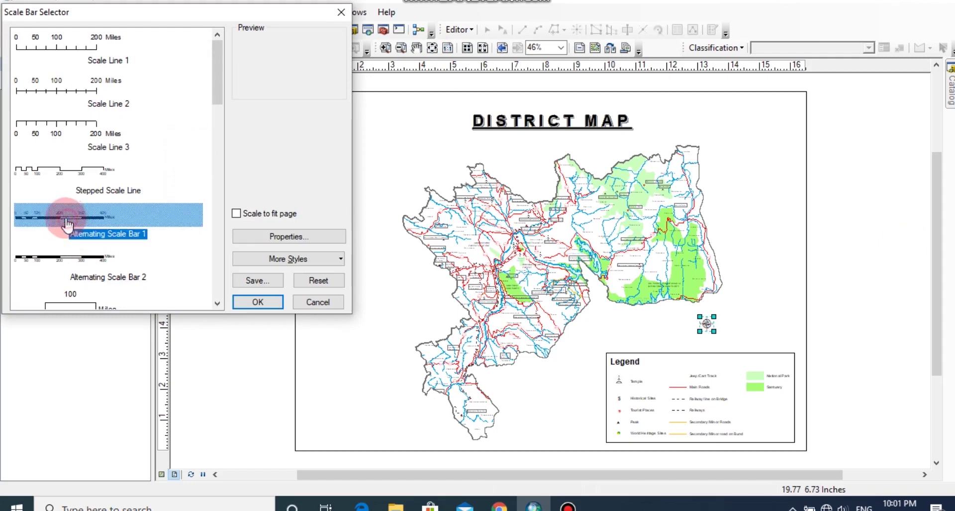
pyautogui.click(246, 302)
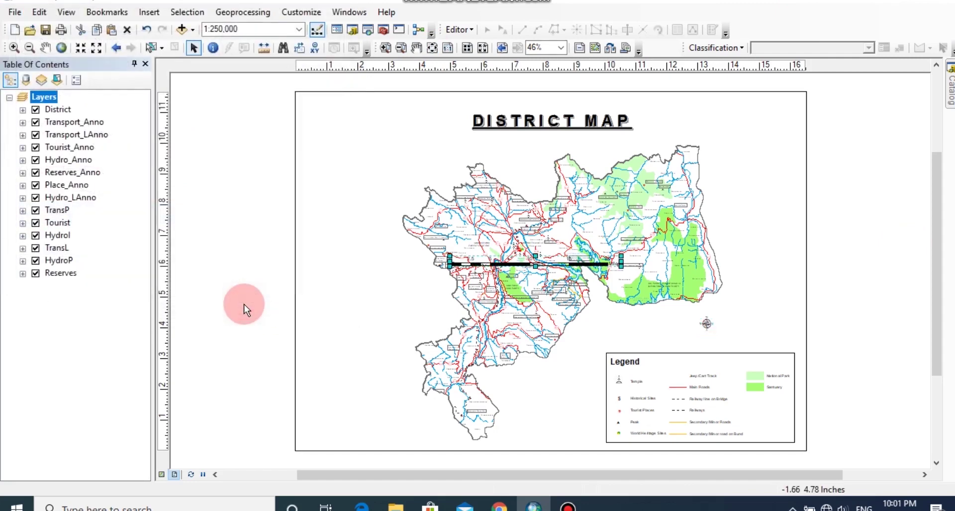
pyautogui.moveTo(510, 277)
pyautogui.mouseDown()
pyautogui.moveTo(505, 298)
pyautogui.moveTo(371, 434)
pyautogui.mouseUp()
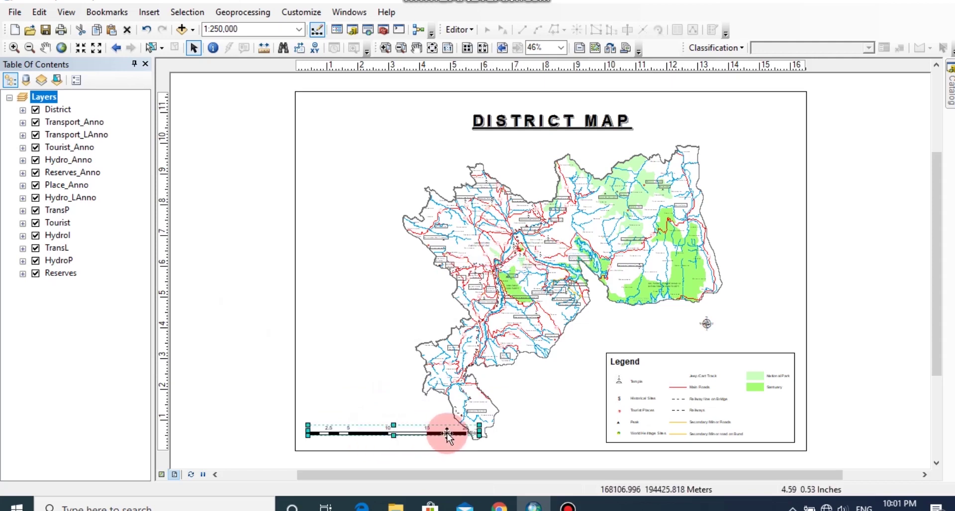
# - Set the scale bar's division units to Kilometers
pyautogui.scroll(-3, 440, 437)
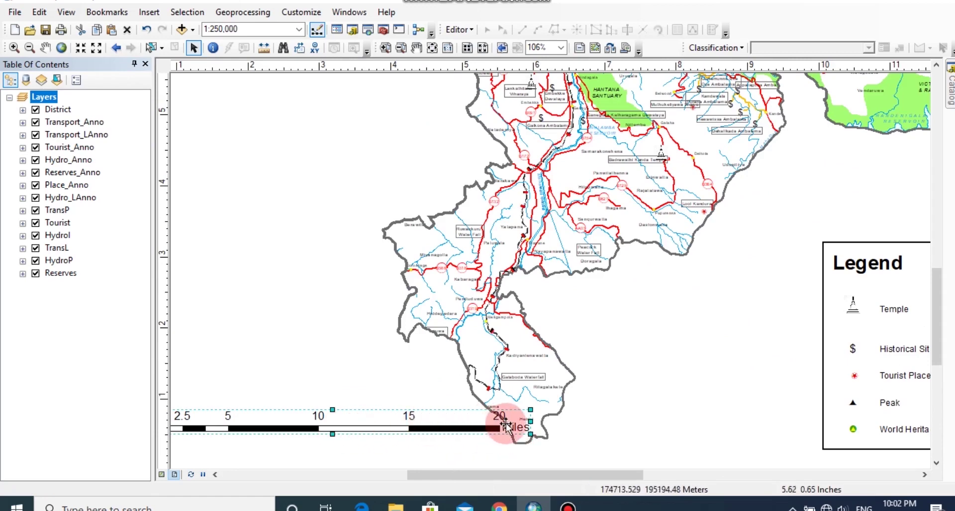
pyautogui.rightClick(419, 426)
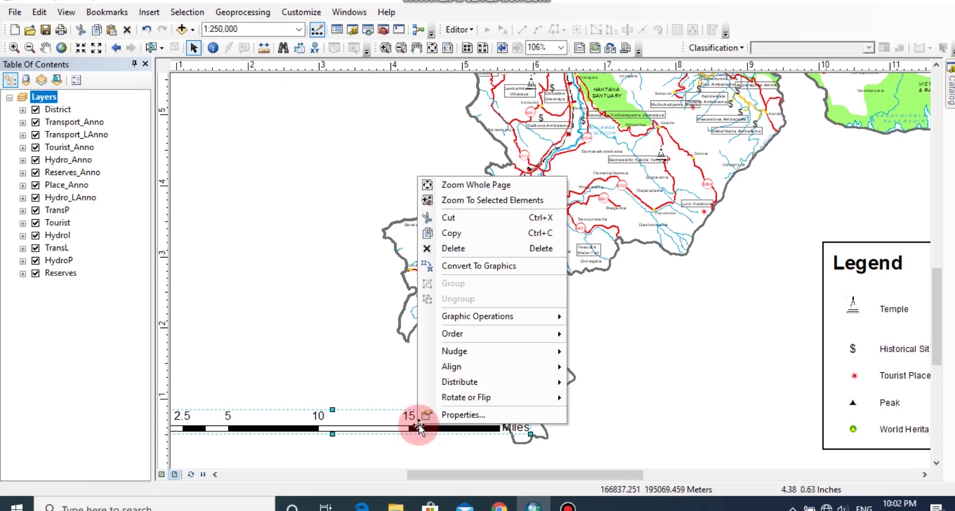
pyautogui.click(459, 417)
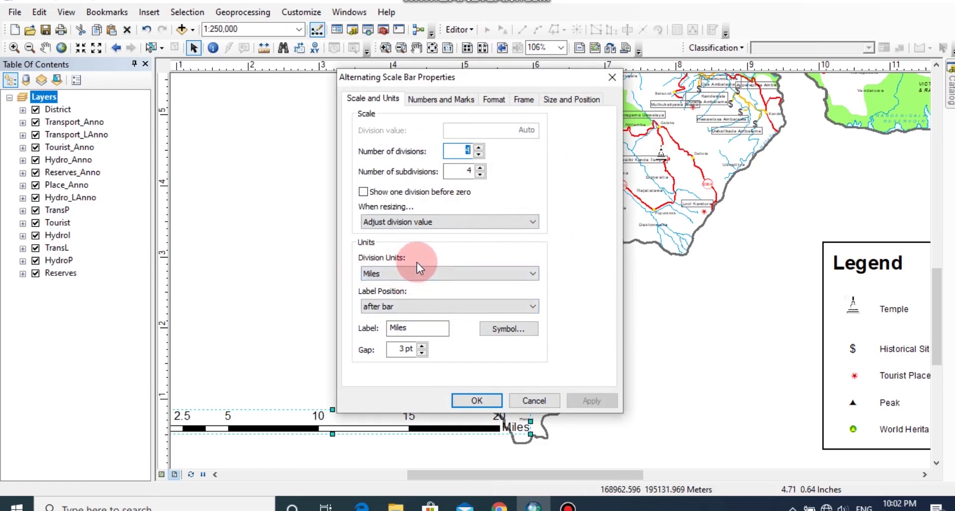
pyautogui.click(411, 275)
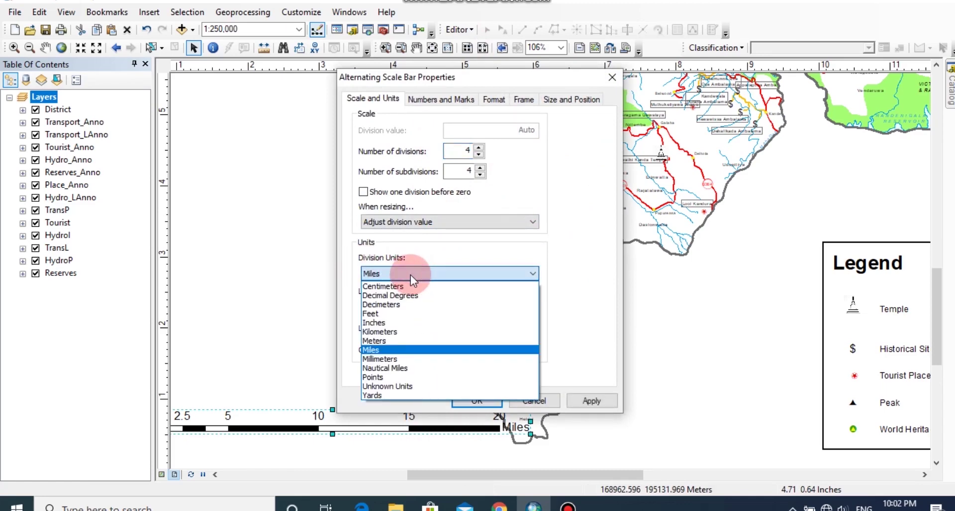
pyautogui.click(403, 332)
pyautogui.click(597, 400)
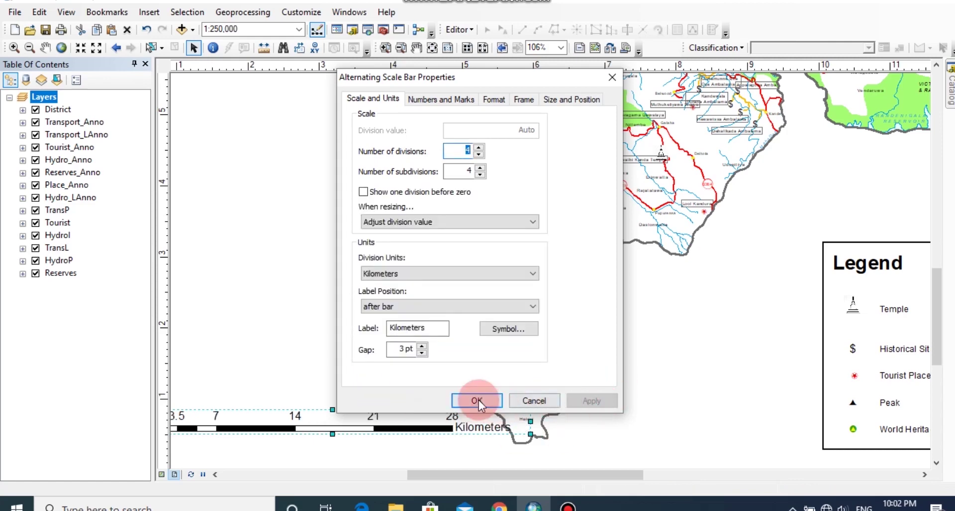
pyautogui.click(478, 401)
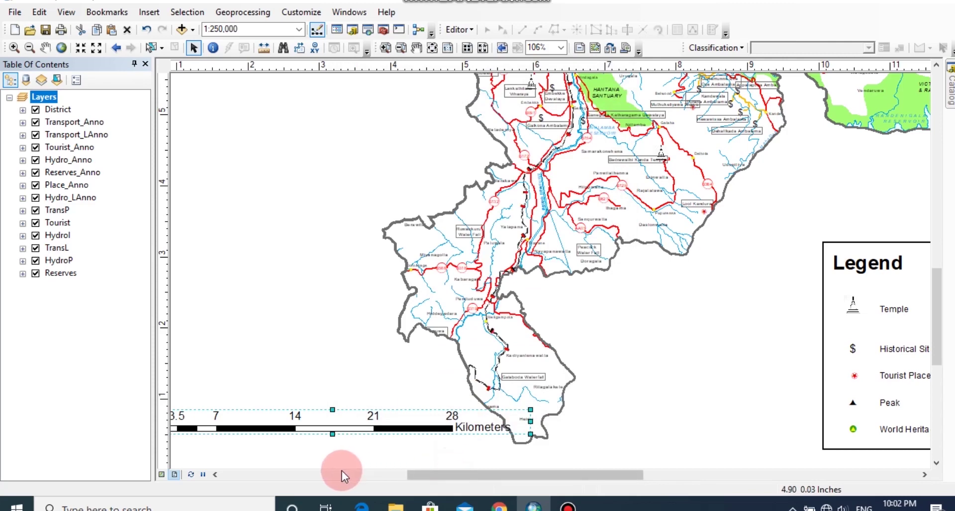
# - Move the scale bar closer to the page's lower-left corner, just inside the border
pyautogui.moveTo(455, 479); pyautogui.dragTo(337, 479)
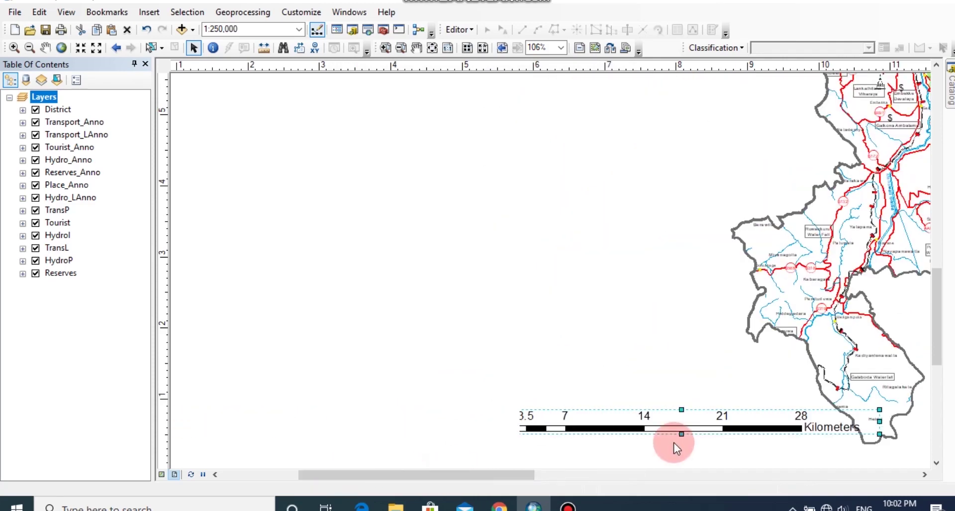
pyautogui.scroll(1, 672, 442)
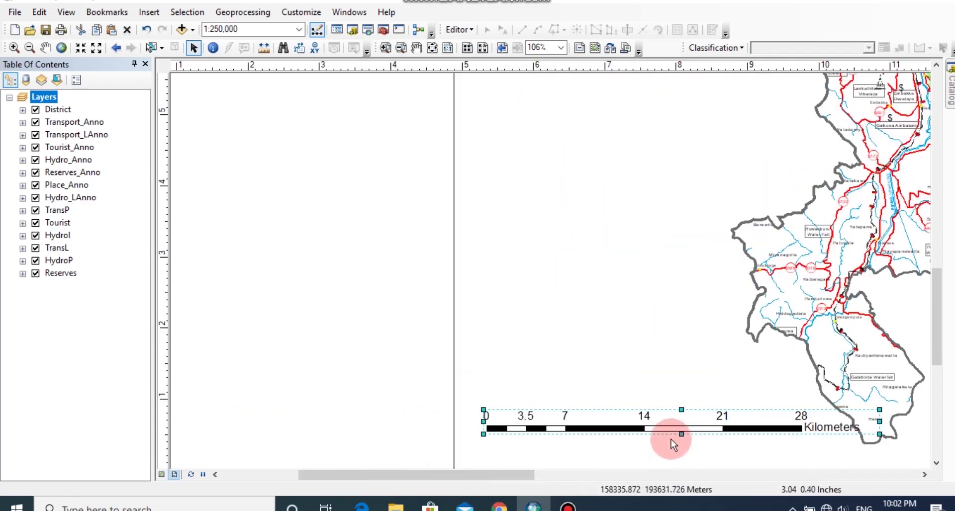
pyautogui.moveTo(751, 414); pyautogui.dragTo(742, 431)
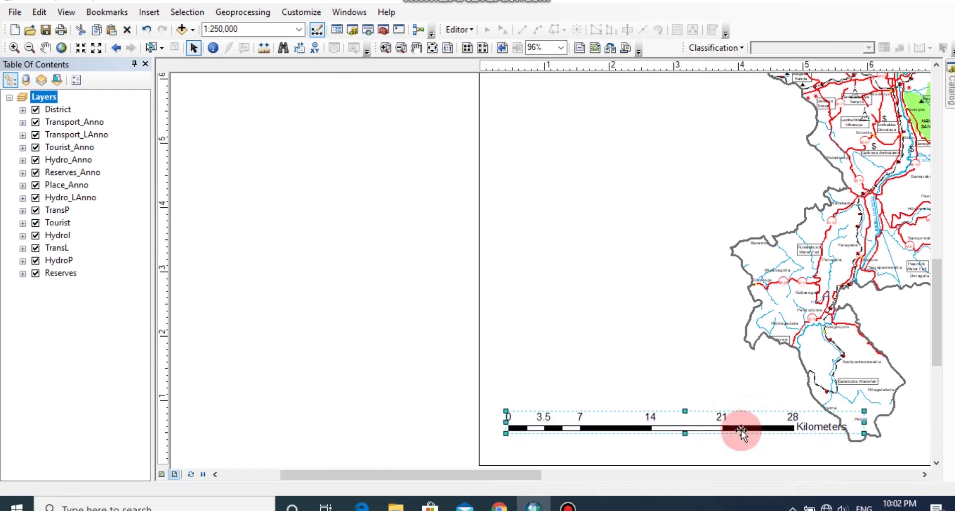
pyautogui.scroll(4, 771, 428)
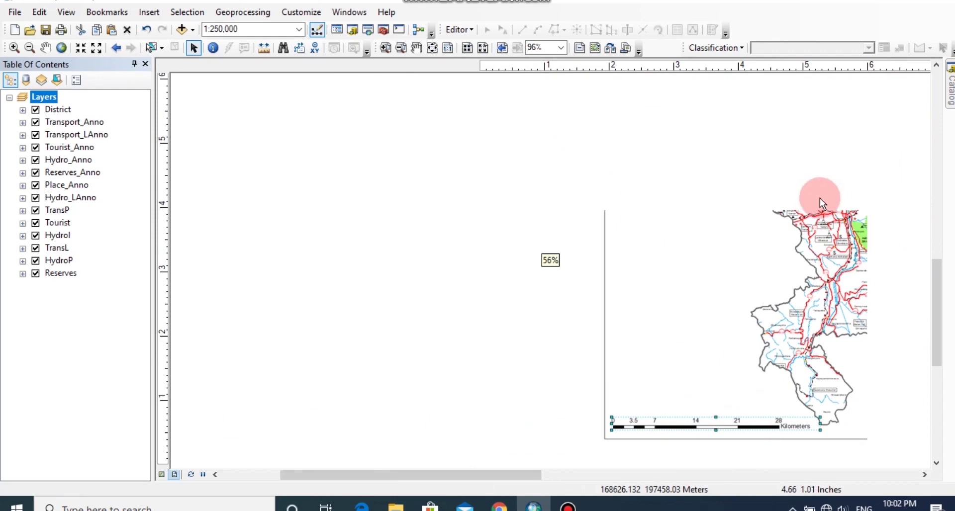
# - Show the whole page and pan the map slightly upward in its data frame, clear of the scale bar
pyautogui.click(430, 47)
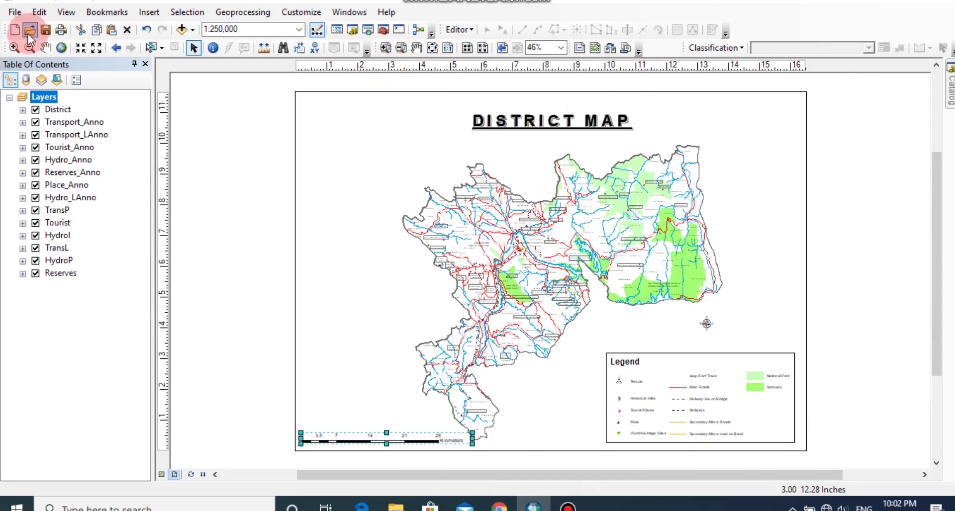
pyautogui.click(45, 48)
pyautogui.moveTo(610, 256); pyautogui.dragTo(607, 249)
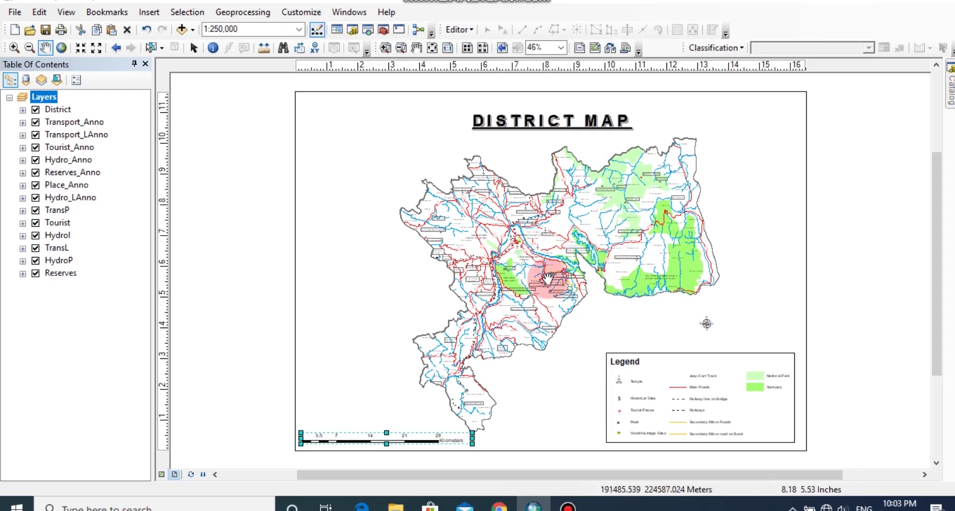
# - Insert the Coordinate System dynamic text and place it in the lower-left area of the page, directly above the scale bar
pyautogui.click(146, 14)
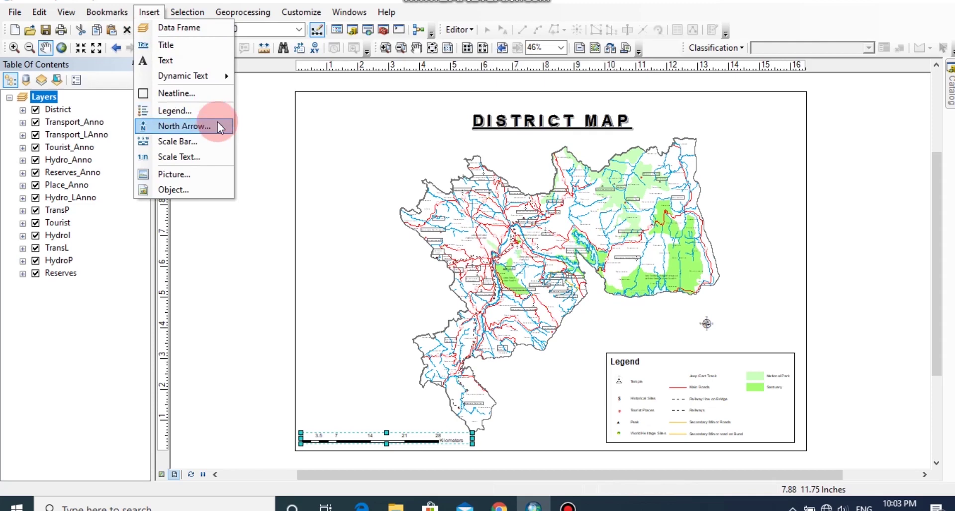
pyautogui.moveTo(226, 75)
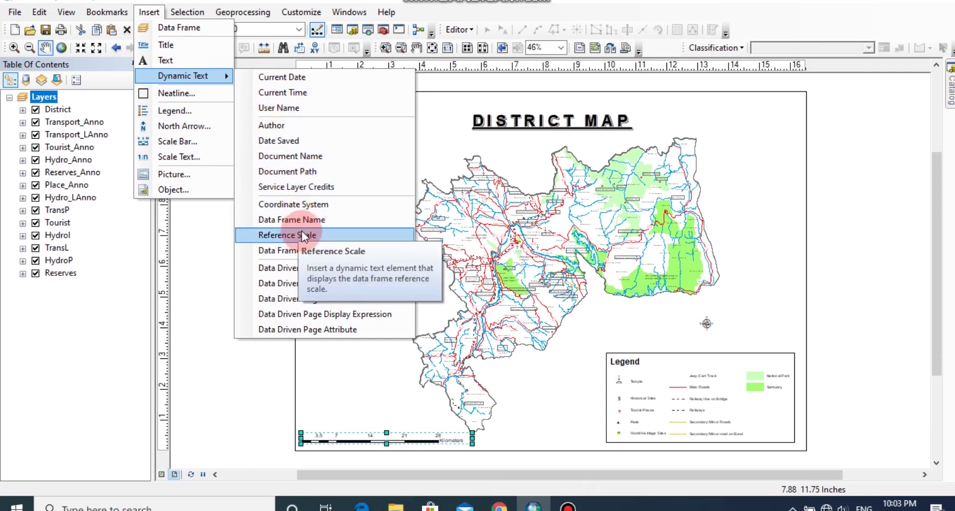
pyautogui.click(319, 204)
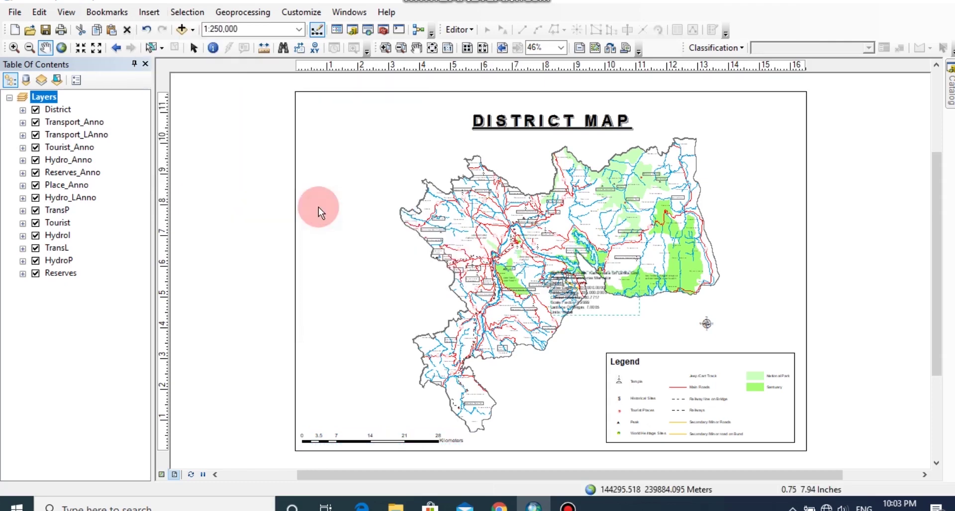
pyautogui.click(562, 293)
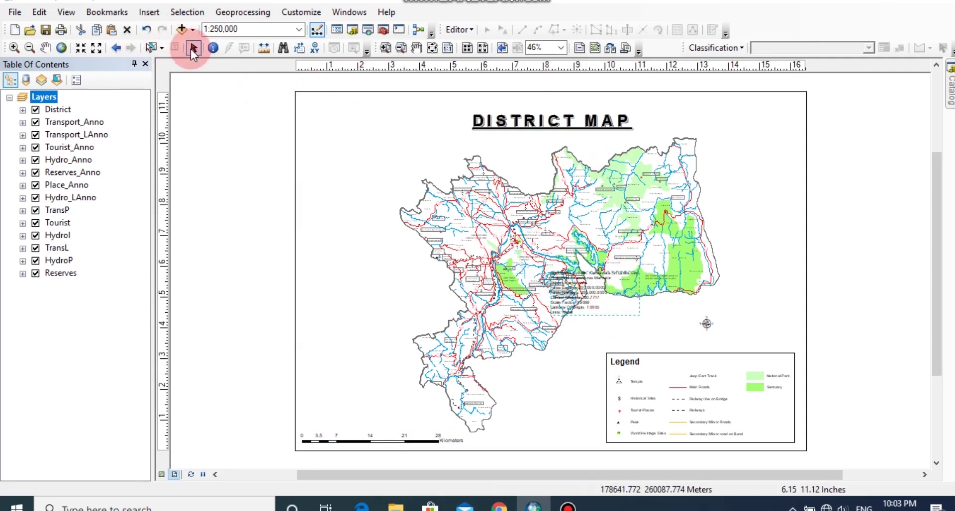
pyautogui.moveTo(594, 306); pyautogui.dragTo(361, 408)
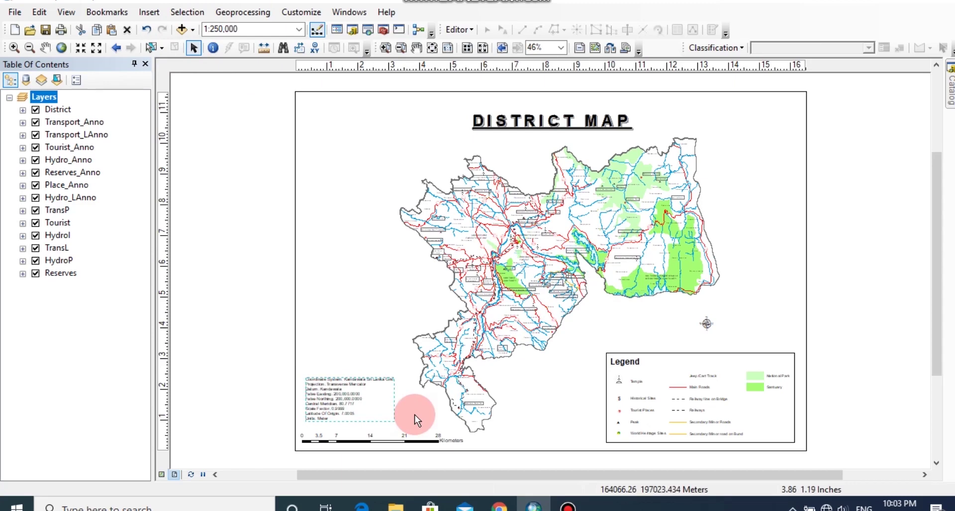
# - Insert an Author dynamic text and place it above the legend's left part, level with the north arrow
pyautogui.click(158, 18)
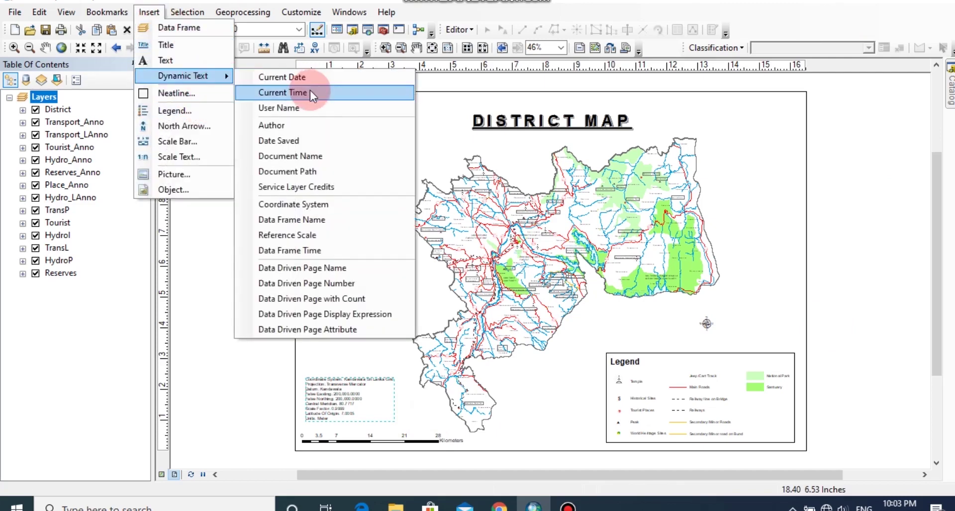
pyautogui.click(312, 134)
pyautogui.click(642, 326)
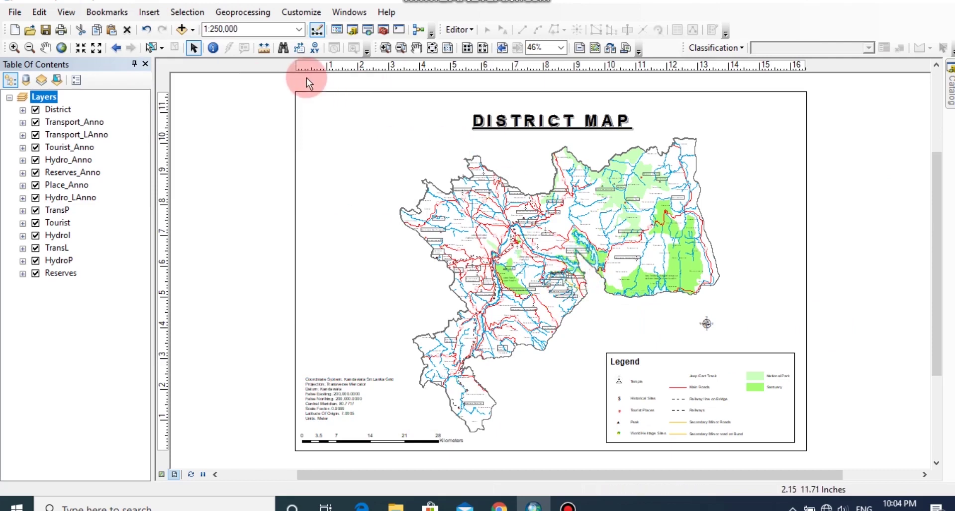
pyautogui.click(555, 272)
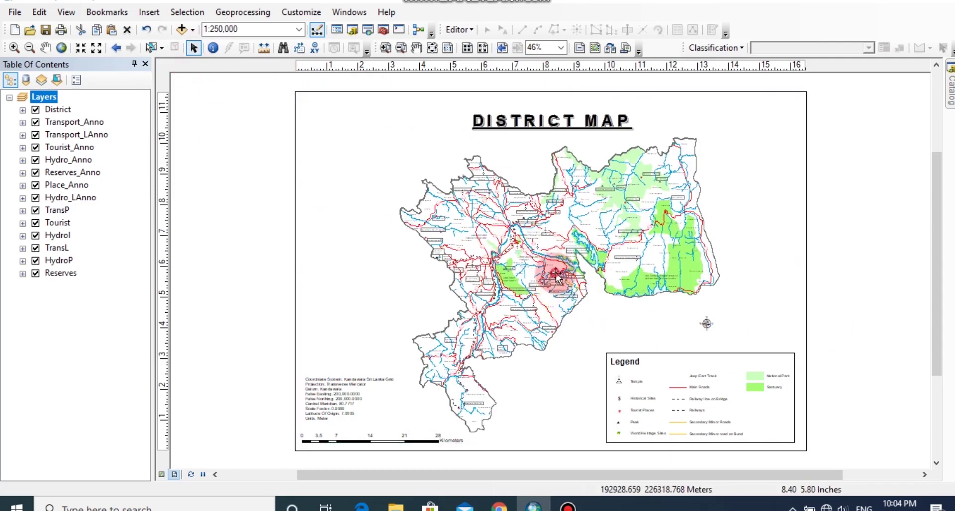
pyautogui.click(619, 327)
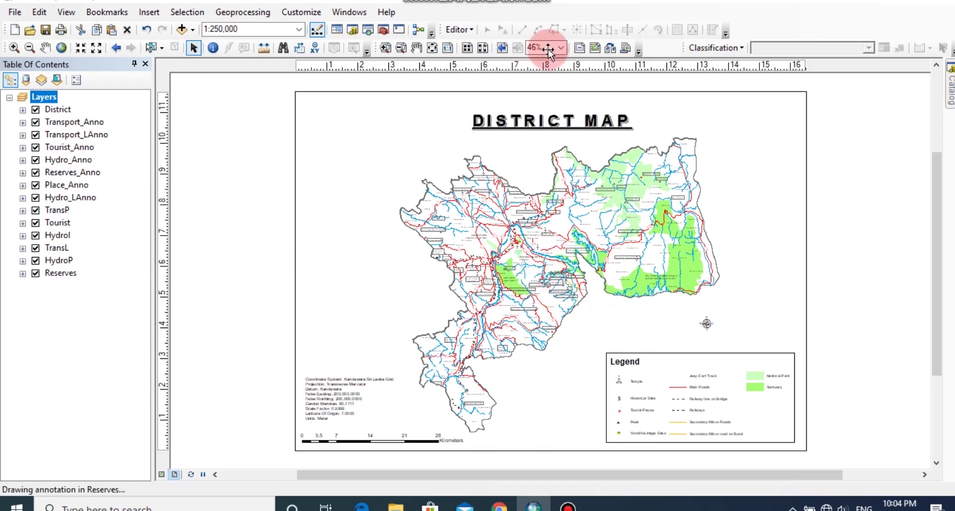
# - Insert a Date Saved dynamic text and place it just below the Author text, above the legend
pyautogui.click(153, 12)
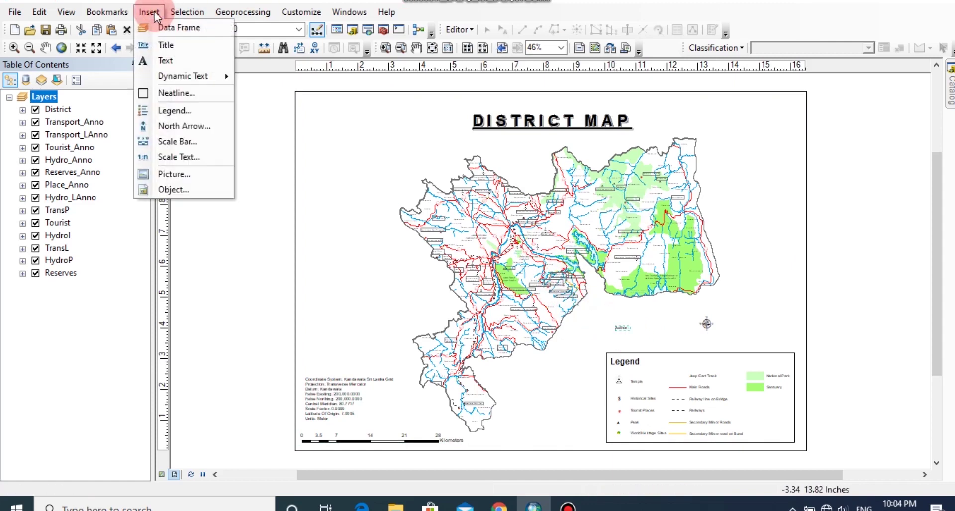
pyautogui.moveTo(198, 78)
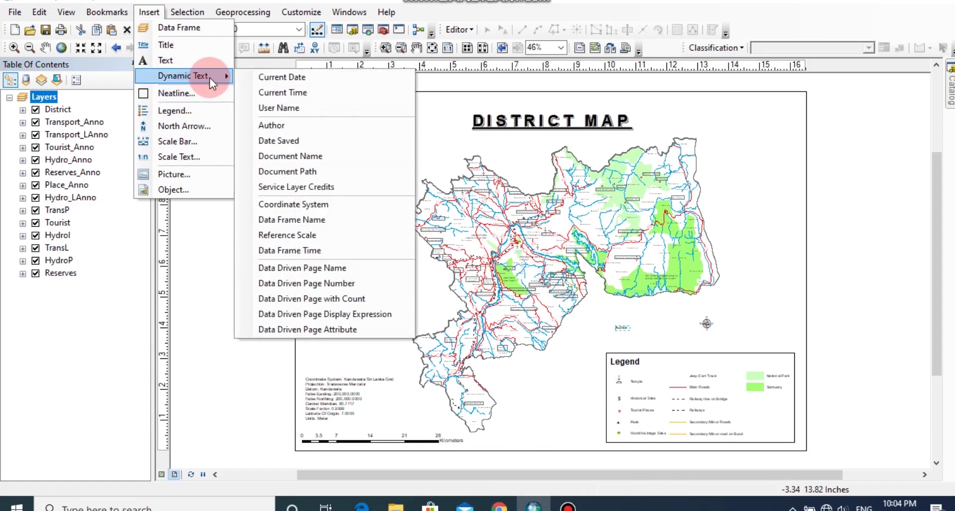
pyautogui.click(334, 141)
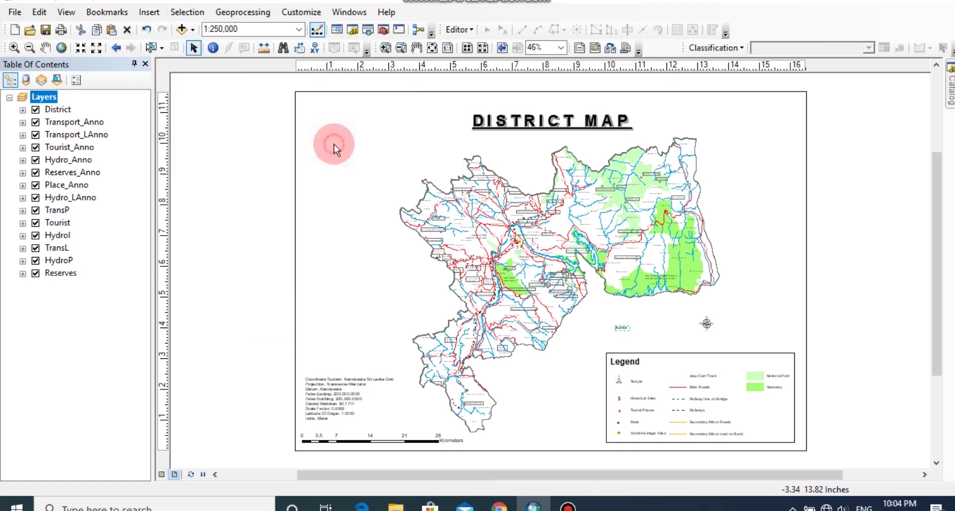
pyautogui.moveTo(595, 272)
pyautogui.mouseDown()
pyautogui.moveTo(587, 273)
pyautogui.moveTo(649, 336)
pyautogui.moveTo(632, 338)
pyautogui.mouseUp()
pyautogui.scroll(3, 632, 339)
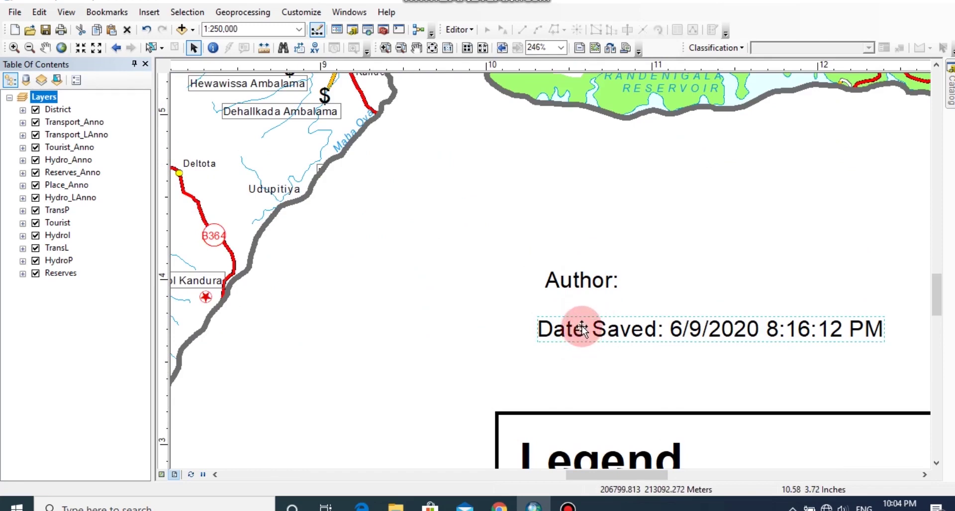
# - Add "SL GIS ASSISTANCE" after the author tag in the Author text element
pyautogui.click(193, 48)
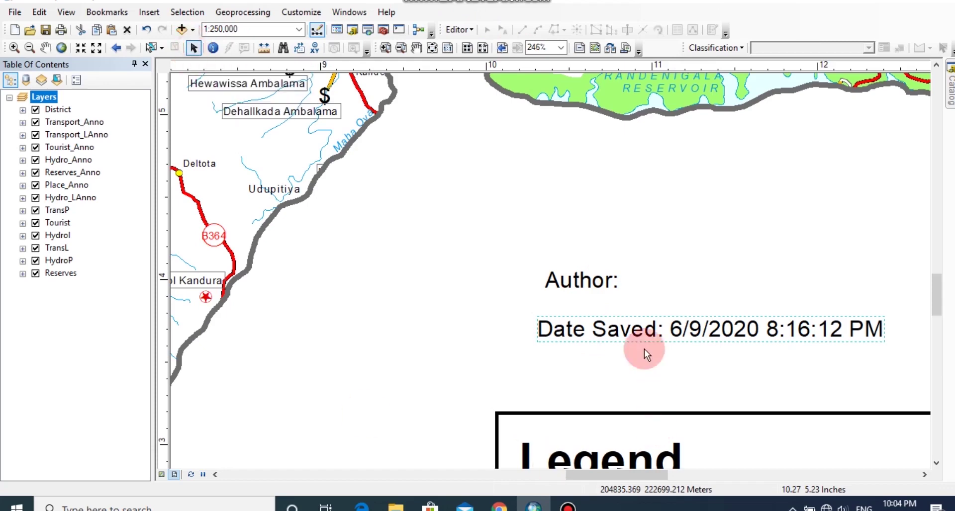
pyautogui.click(585, 279)
pyautogui.rightClick(585, 278)
pyautogui.click(647, 265)
pyautogui.click(560, 167)
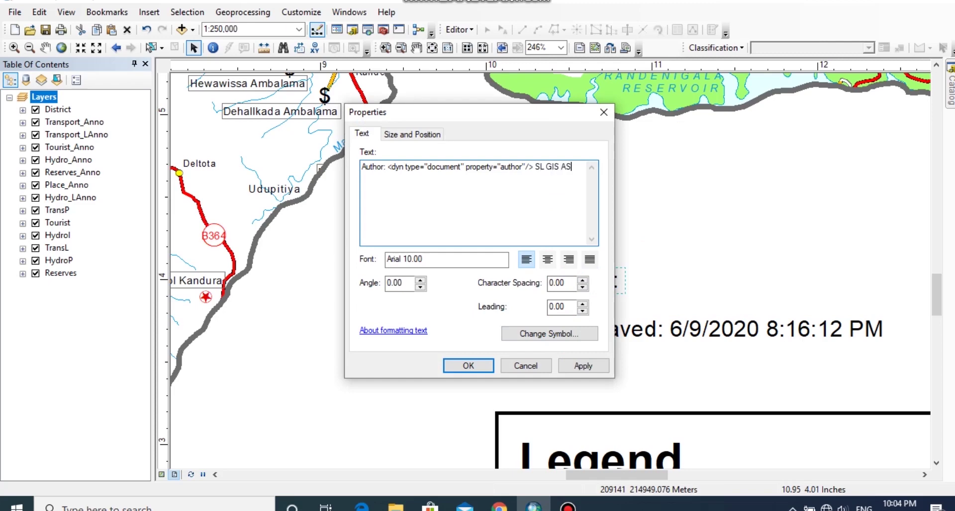
pyautogui.write('SR')
pyautogui.write('TANCE')
pyautogui.click(586, 365)
pyautogui.click(475, 366)
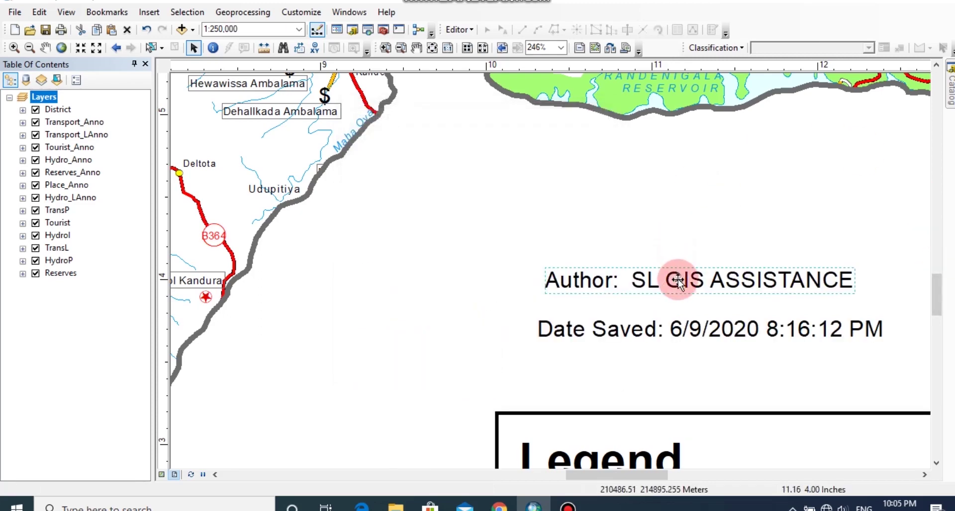
# - Align the Author text with the left edge of the Date Saved text and group the two elements
pyautogui.moveTo(676, 281); pyautogui.dragTo(668, 282)
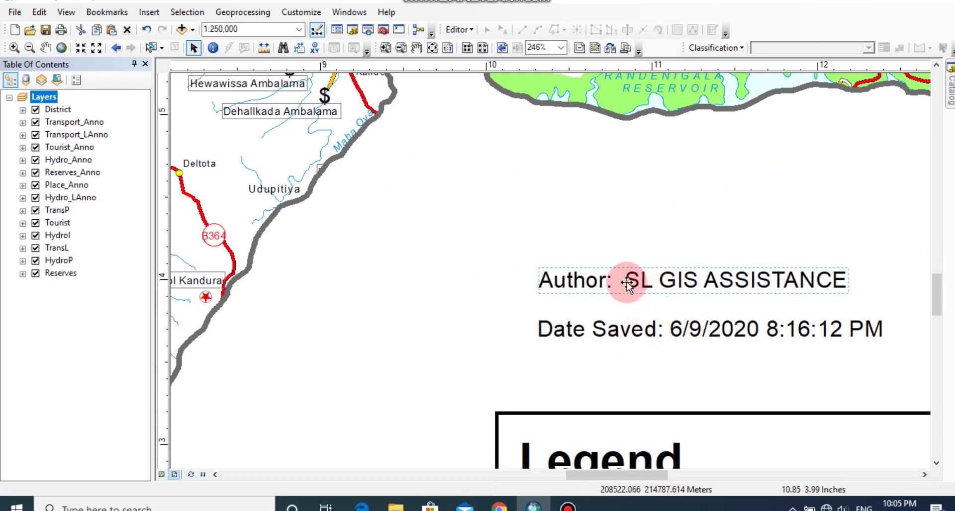
pyautogui.keyDown('shift'); pyautogui.click(634, 330); pyautogui.keyUp('shift')
pyautogui.rightClick(634, 331)
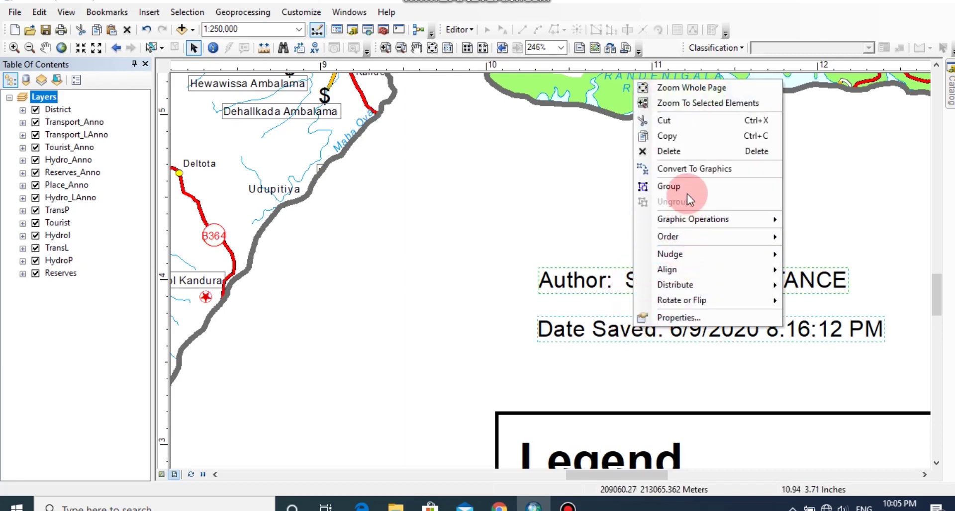
pyautogui.click(669, 186)
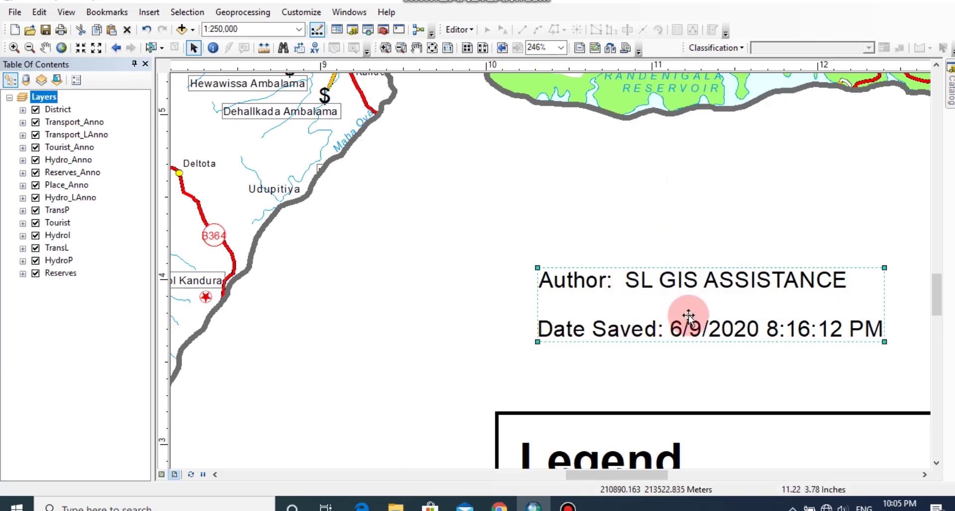
# - Move the grouped author and date text down to line up with the legend frame's left edge, and show the whole page
pyautogui.moveTo(691, 293); pyautogui.dragTo(647, 318)
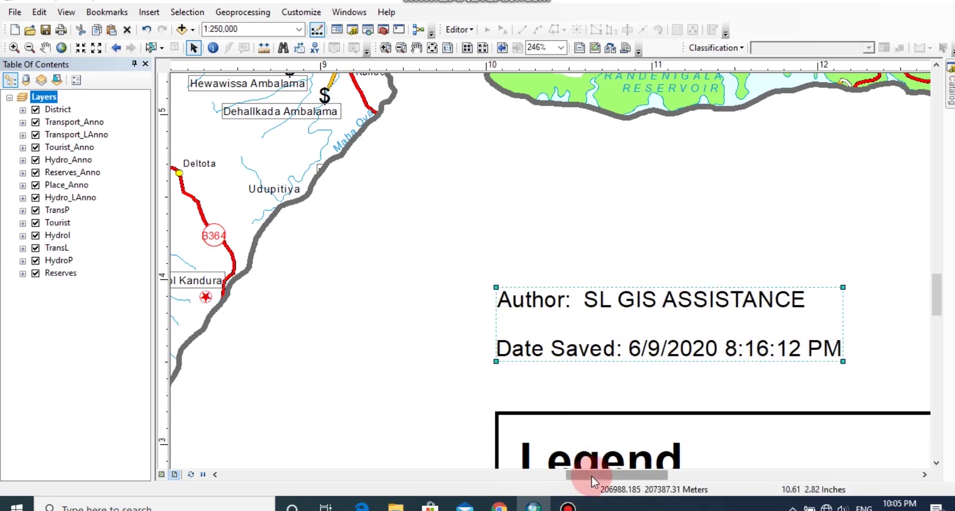
pyautogui.scroll(-1, 713, 389)
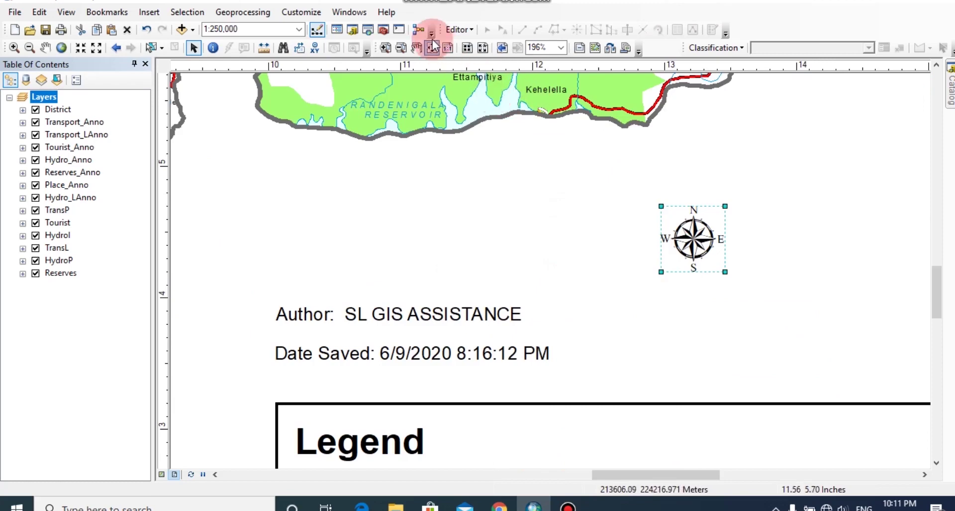
pyautogui.click(430, 49)
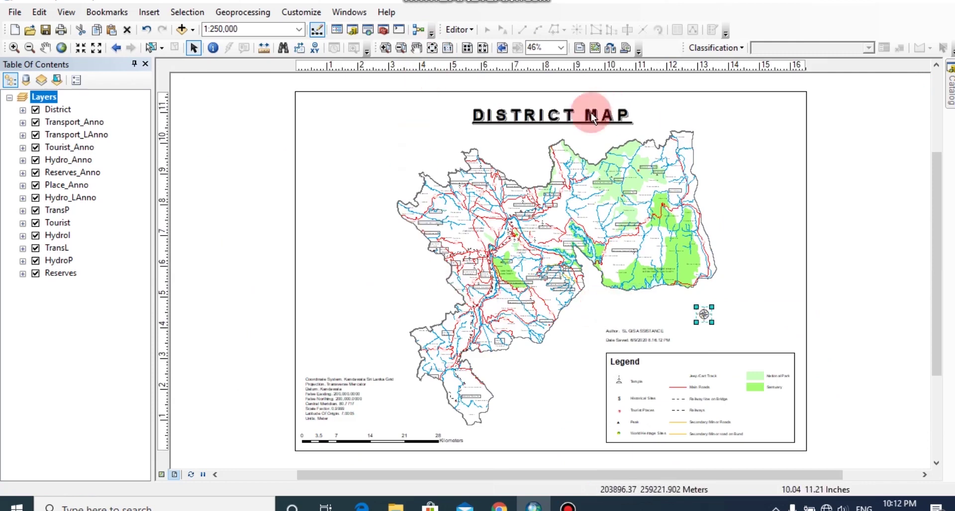
pyautogui.click(652, 330)
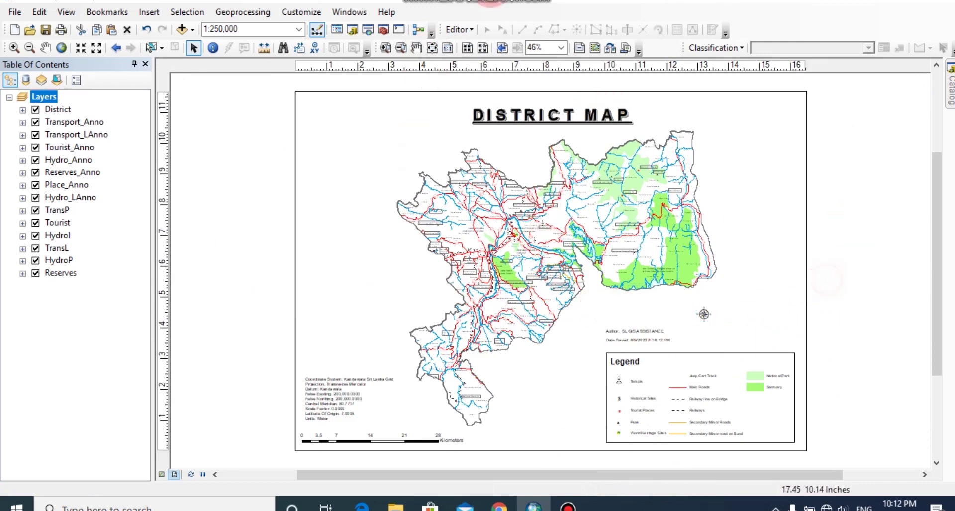
# - Start exporting the map layout to the Desktop and name the output file Map1
pyautogui.click(14, 13)
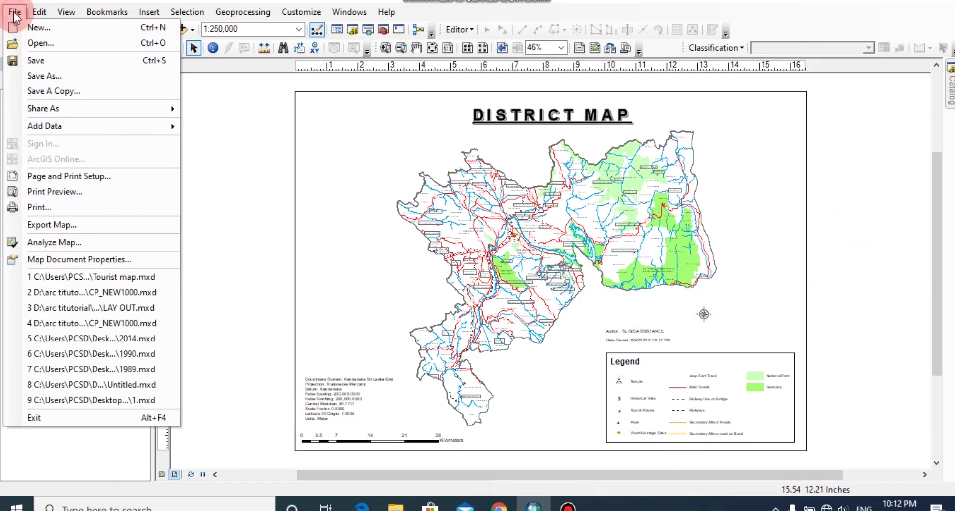
pyautogui.click(68, 228)
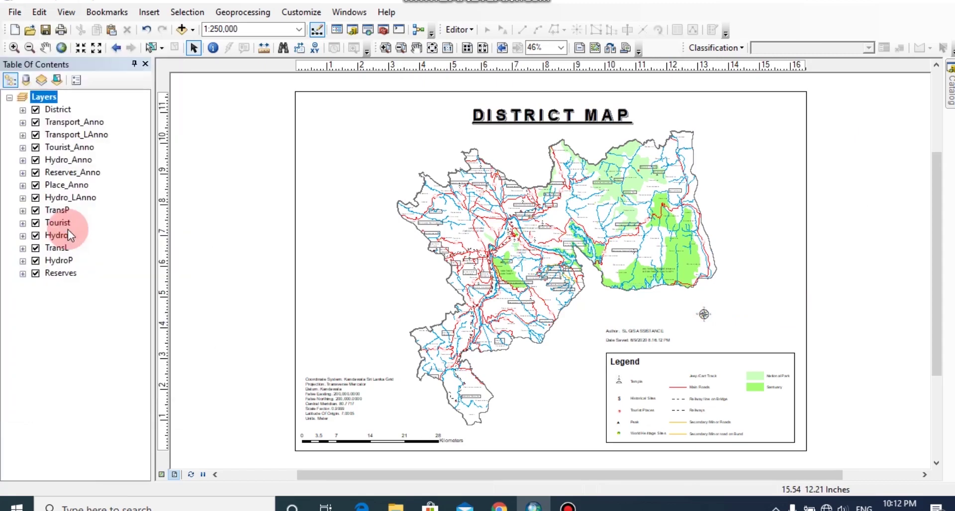
pyautogui.click(560, 85)
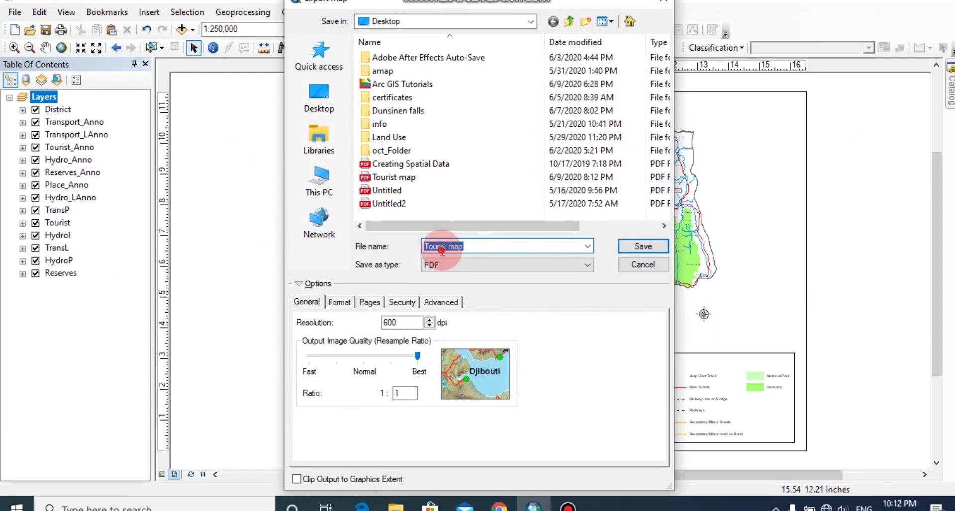
pyautogui.click(480, 247)
pyautogui.moveTo(480, 246); pyautogui.dragTo(427, 247)
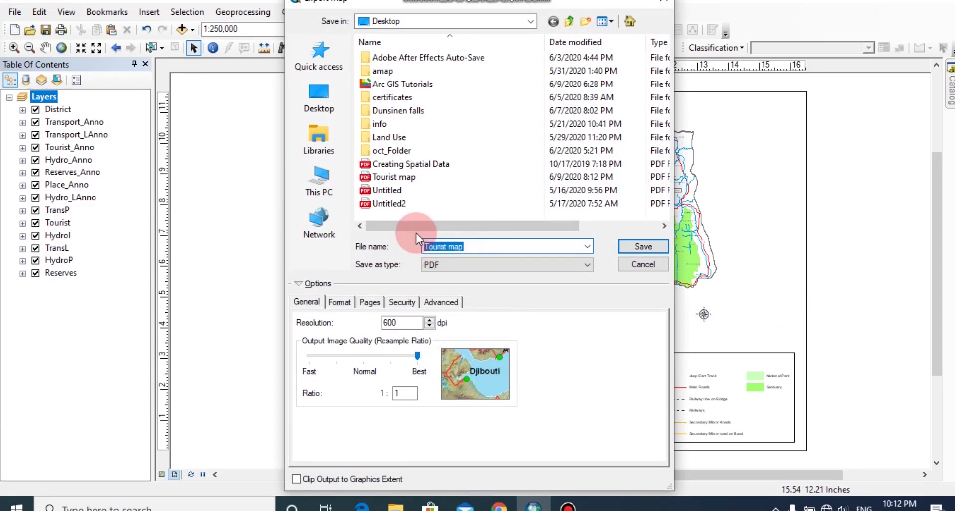
pyautogui.write('mAP')
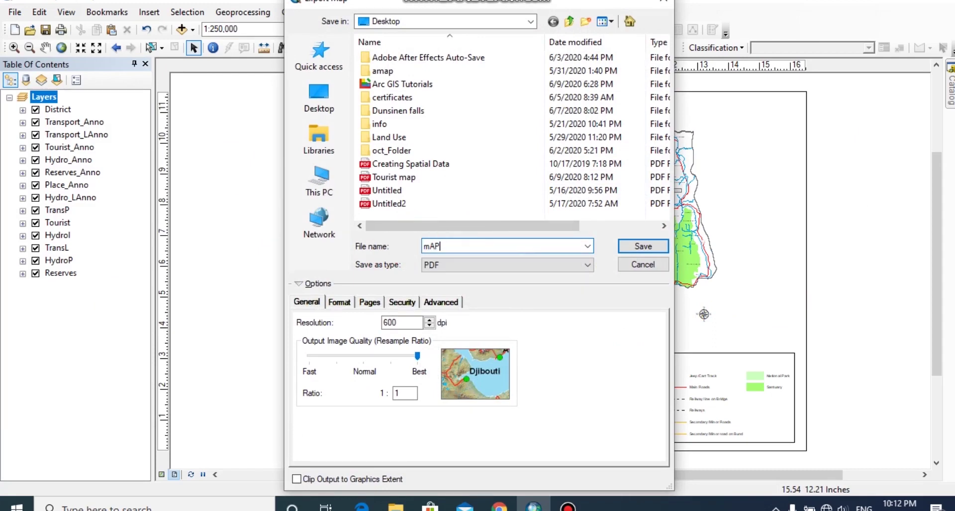
pyautogui.moveTo(454, 249); pyautogui.dragTo(376, 254)
pyautogui.write('Map1')
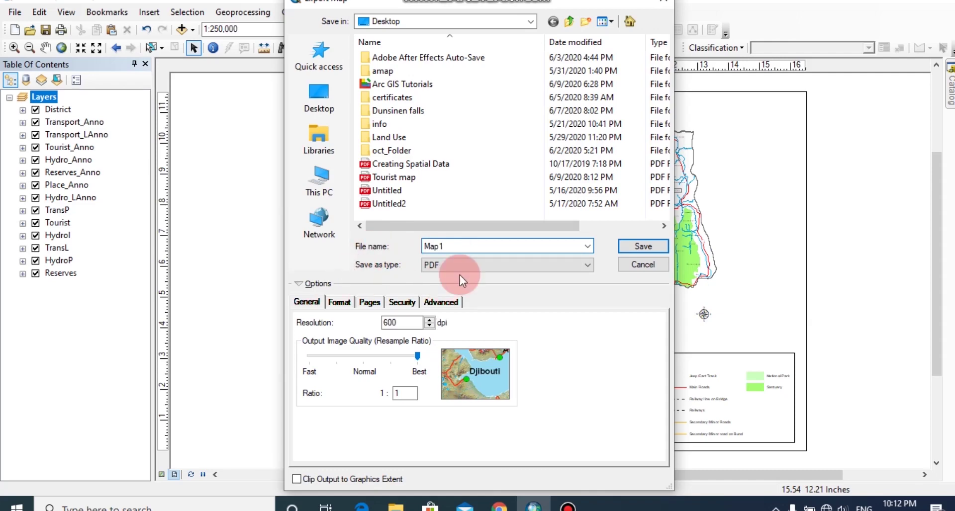
# - Keep PDF as the export format, set the resolution to 300 dpi, and save the export
pyautogui.click(474, 267)
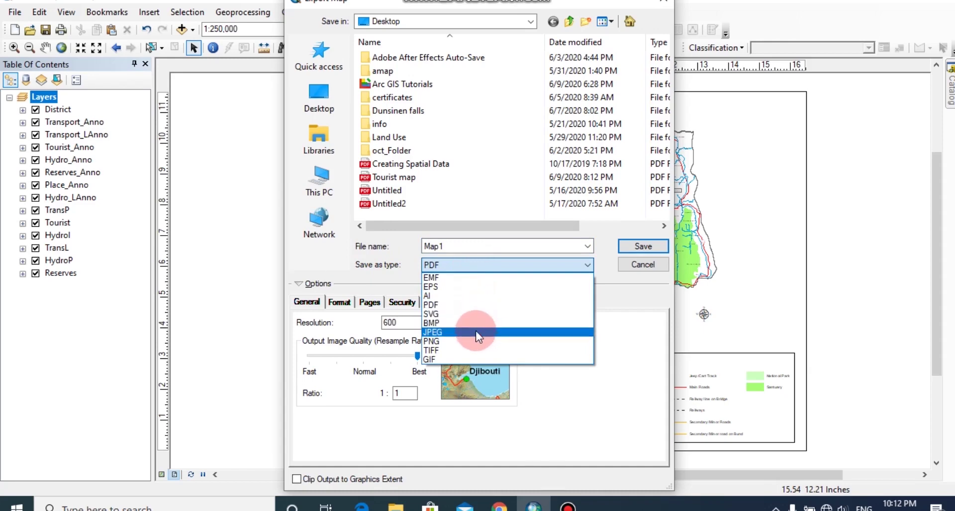
pyautogui.click(483, 304)
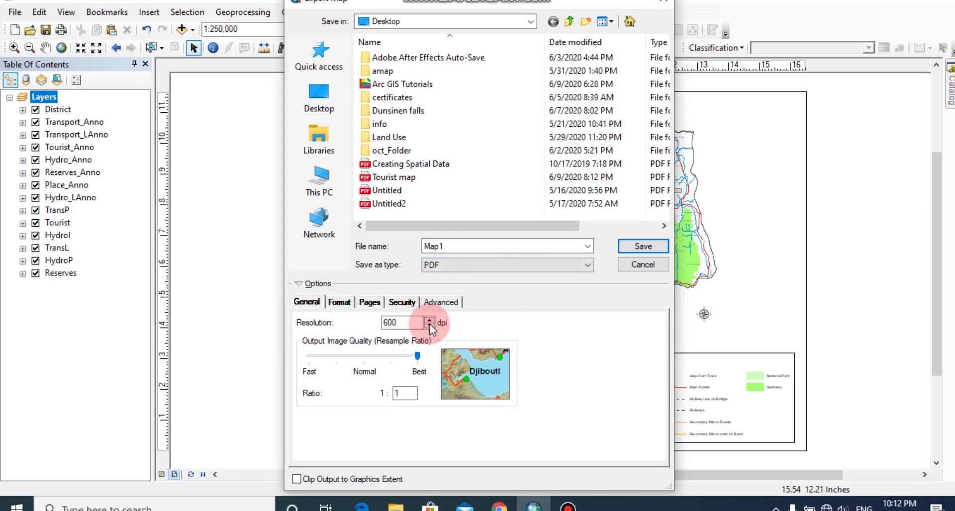
pyautogui.moveTo(388, 323); pyautogui.dragTo(328, 345)
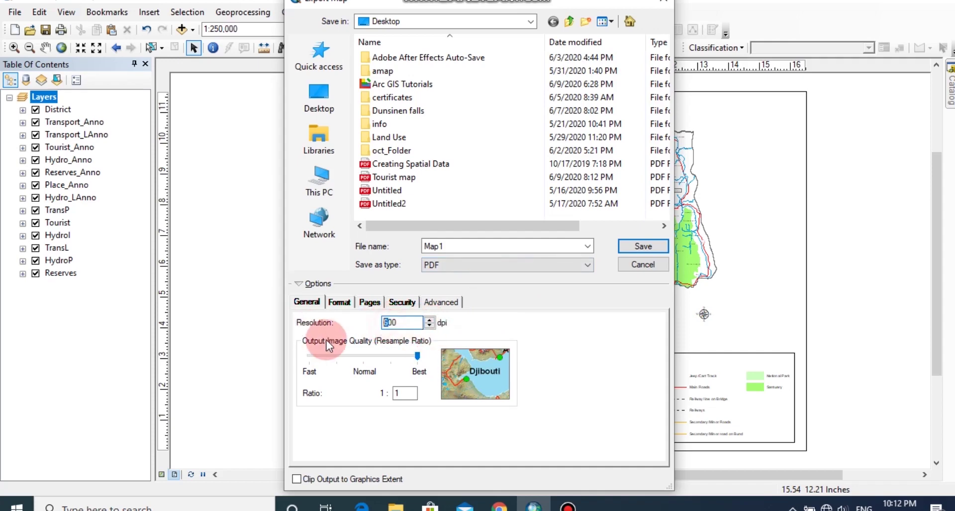
pyautogui.write('3')
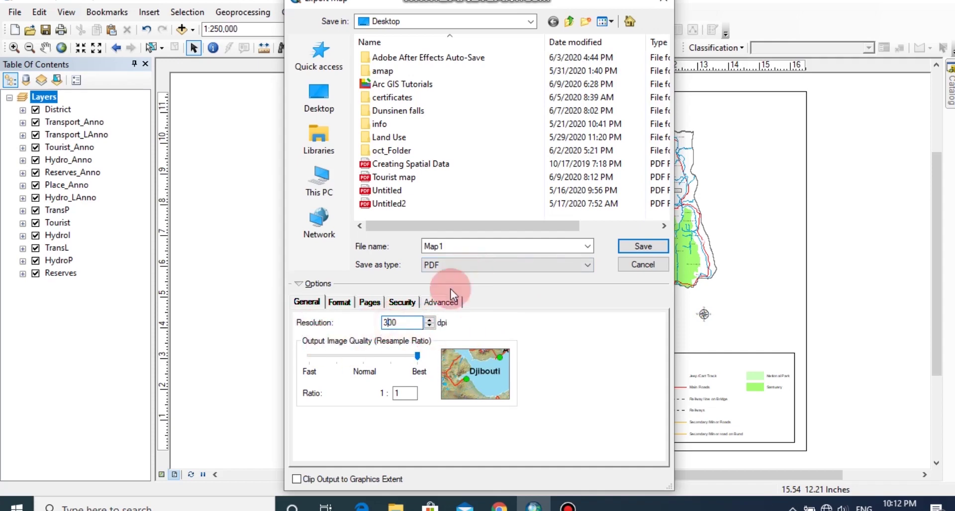
pyautogui.click(652, 246)
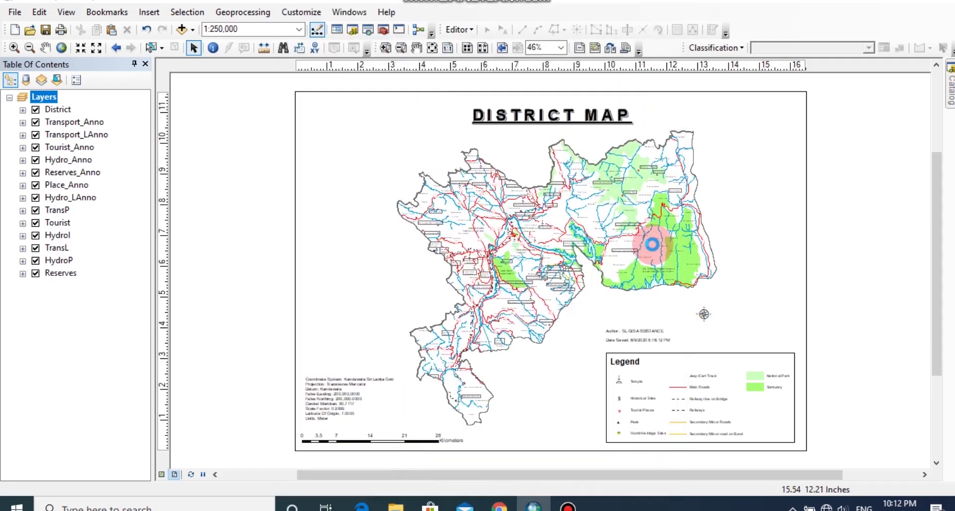
# - Switch to the desktop and open the exported Map1 PDF in a maximized Microsoft Edge window to examine the layout
pyautogui.click(875, 4)
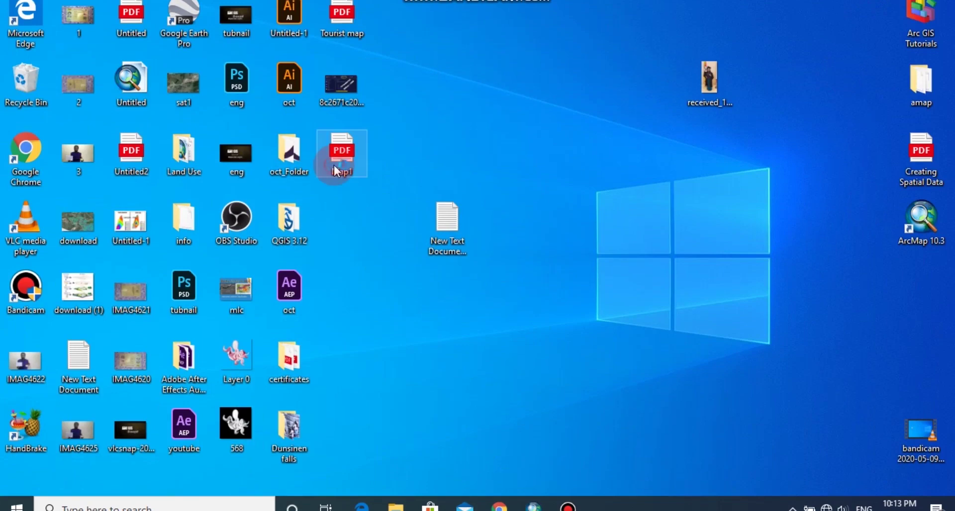
pyautogui.doubleClick(335, 171)
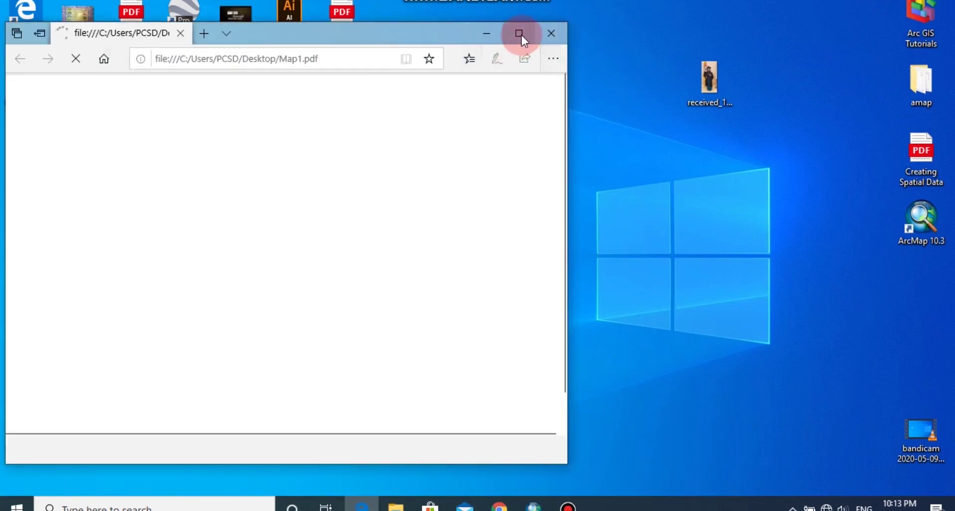
pyautogui.click(521, 35)
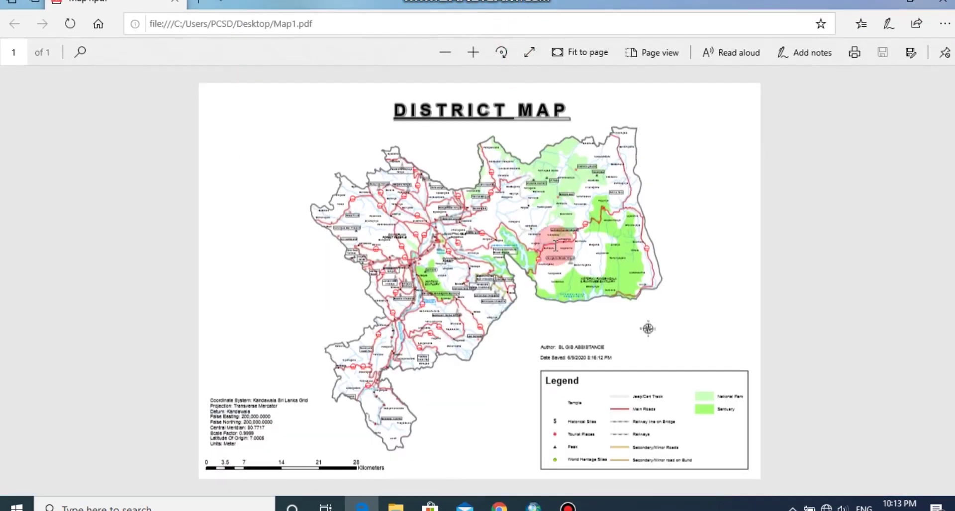